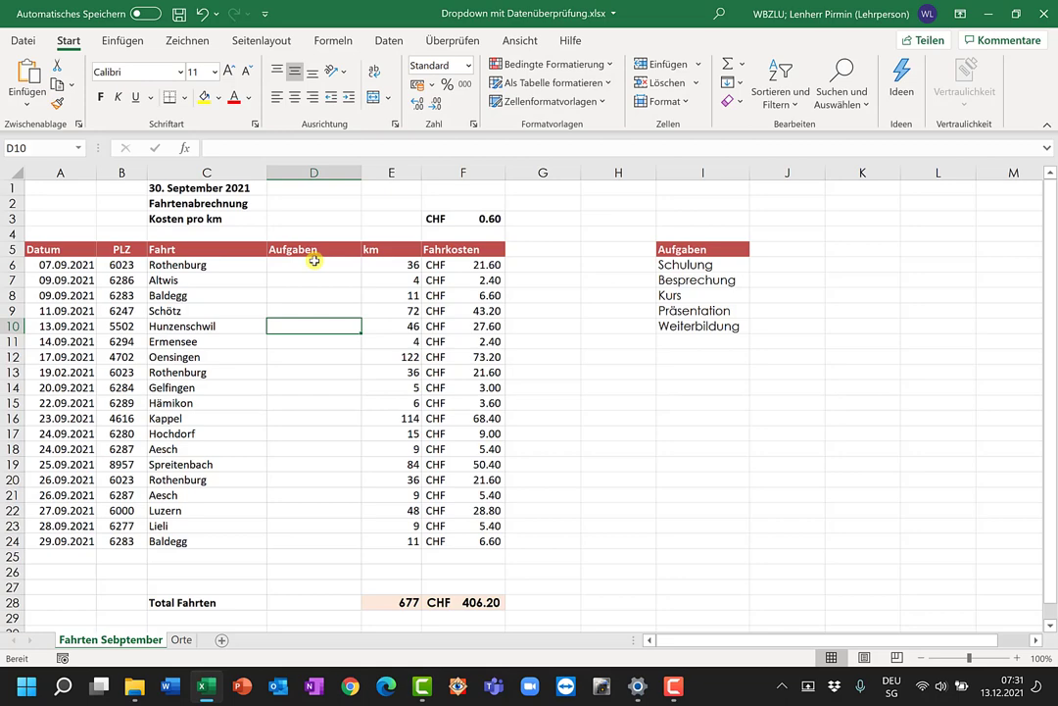
Format A5:F24 as a table with headers in the red medium style
left_click(540, 83)
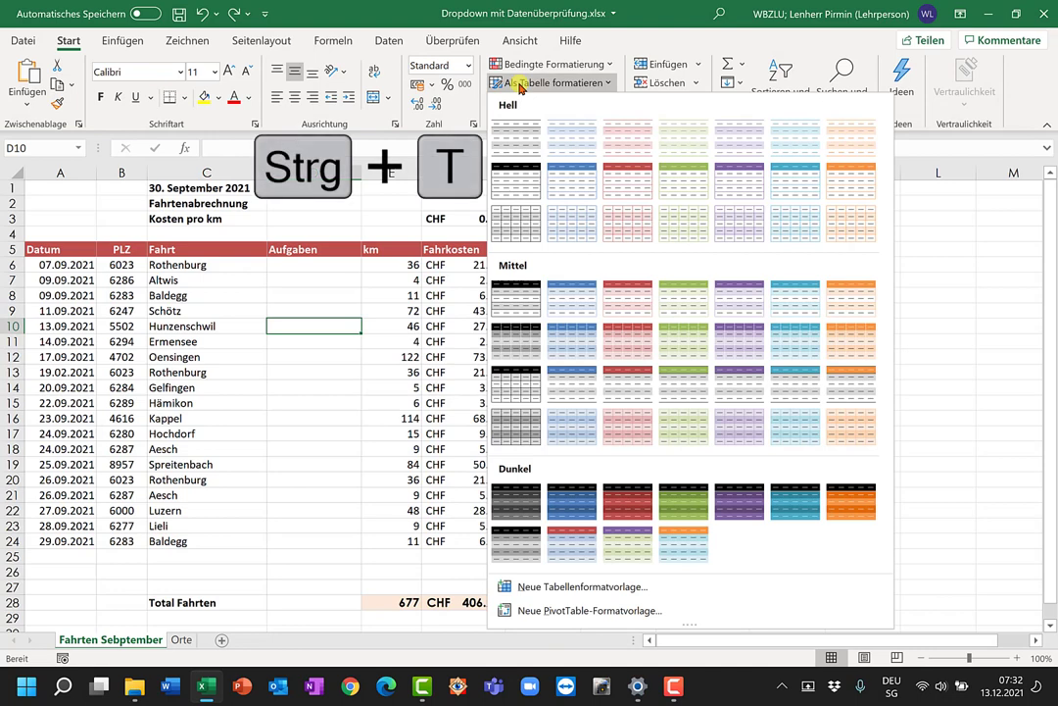
left_click(623, 305)
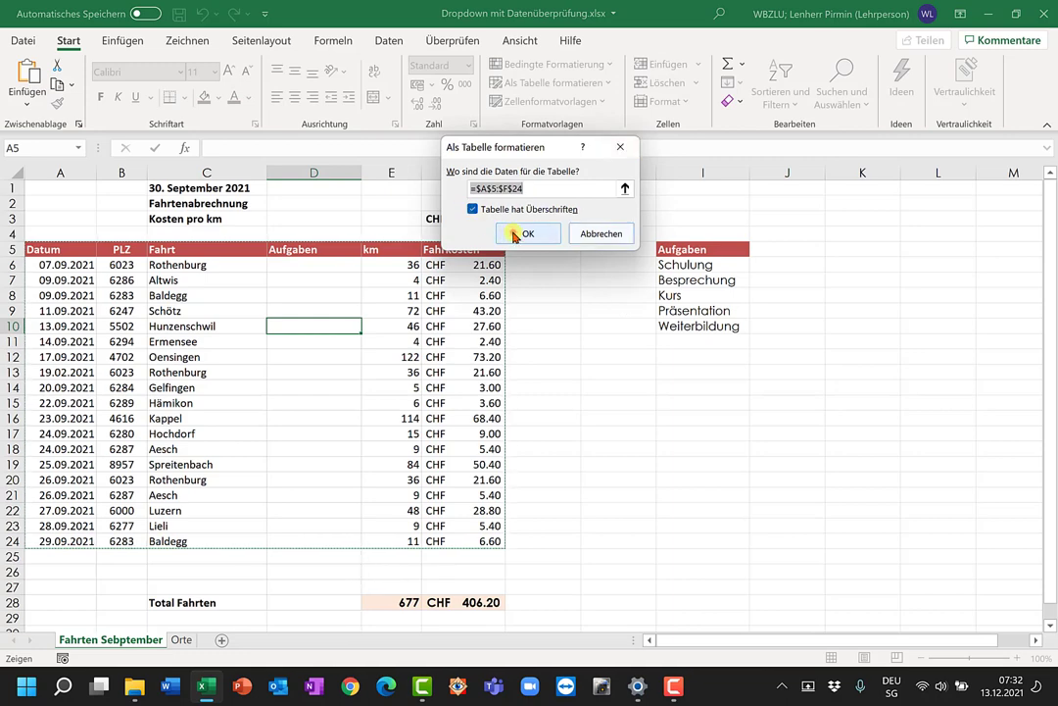
left_click(512, 234)
left_click(529, 334)
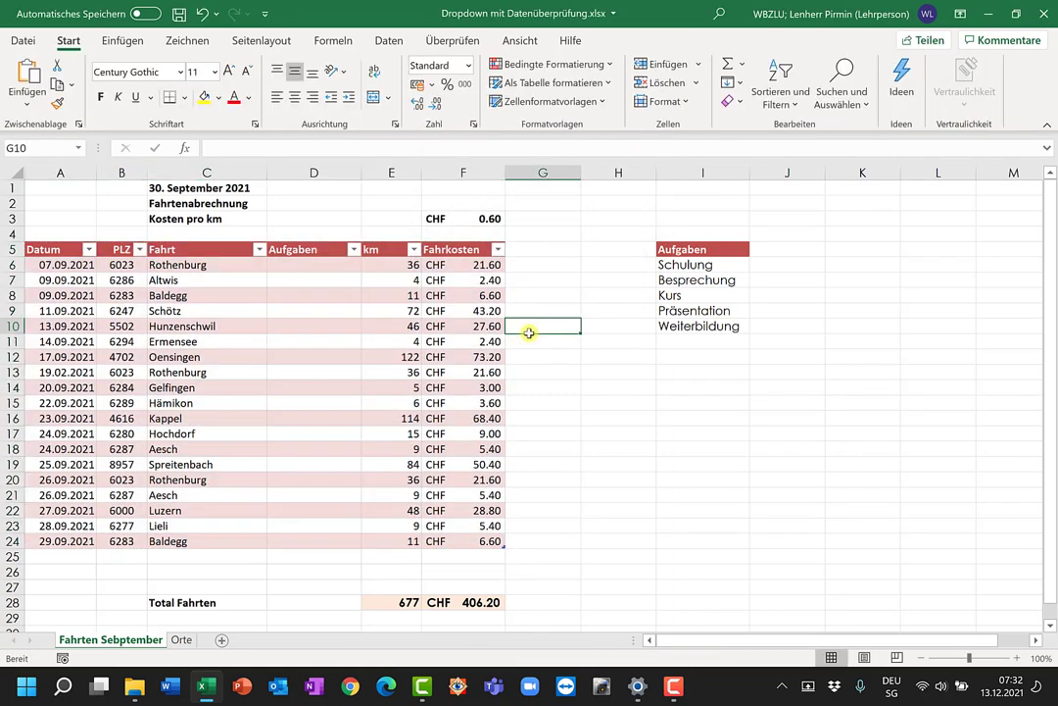
left_click(335, 266)
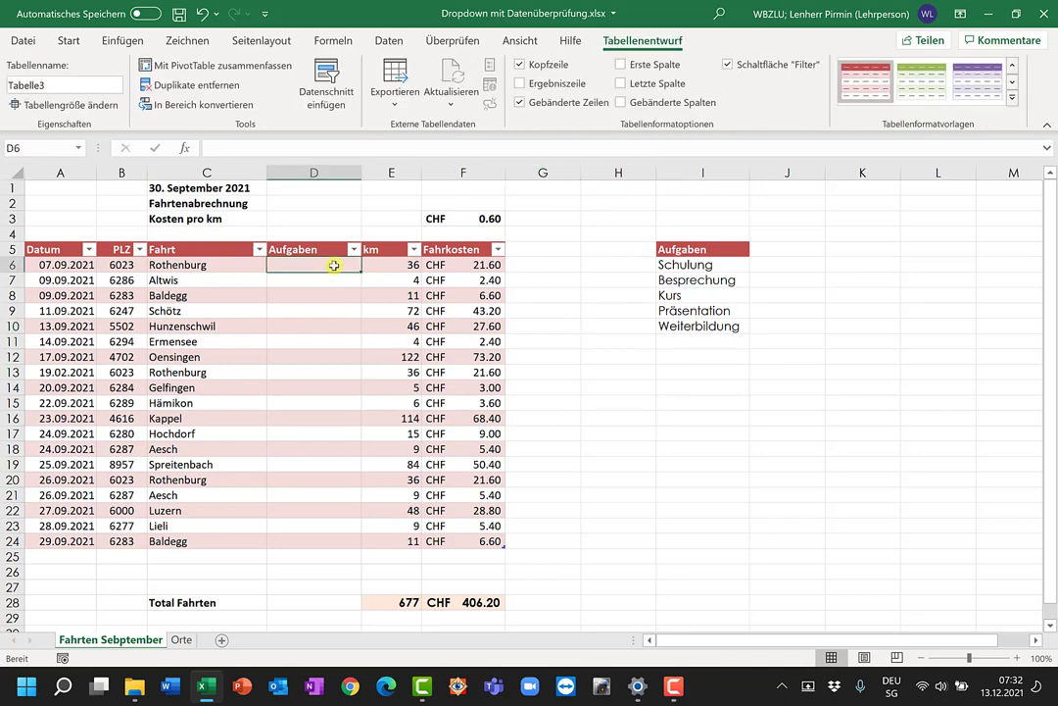
Give D6 a list validation whose source is =$I$6:$I$10
left_click(392, 42)
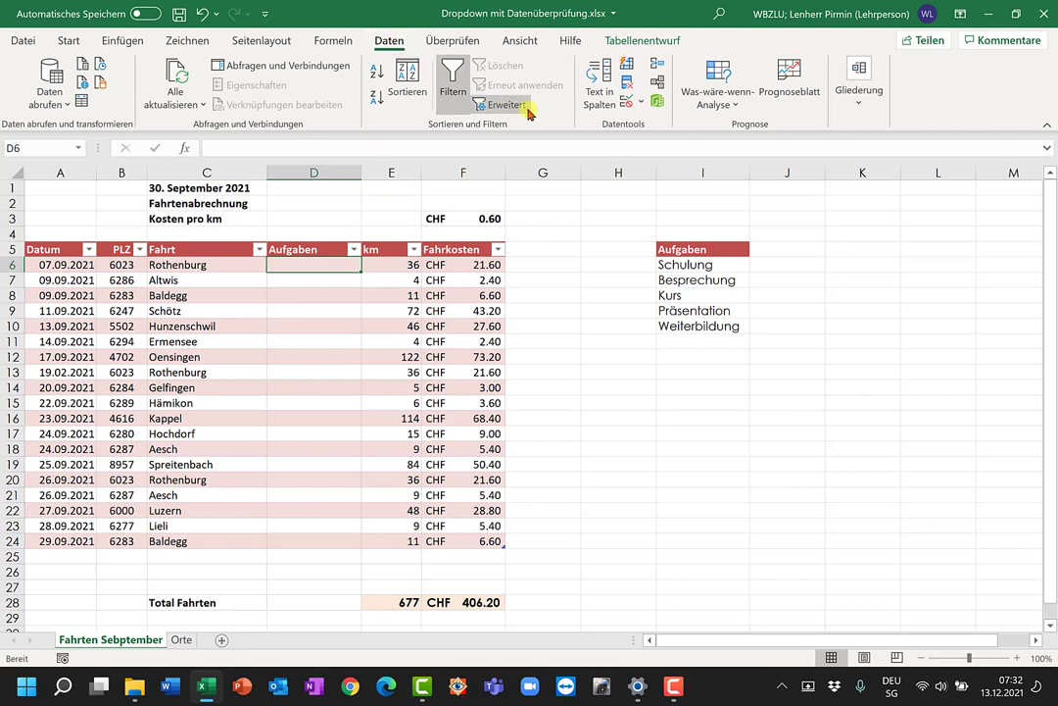
left_click(640, 102)
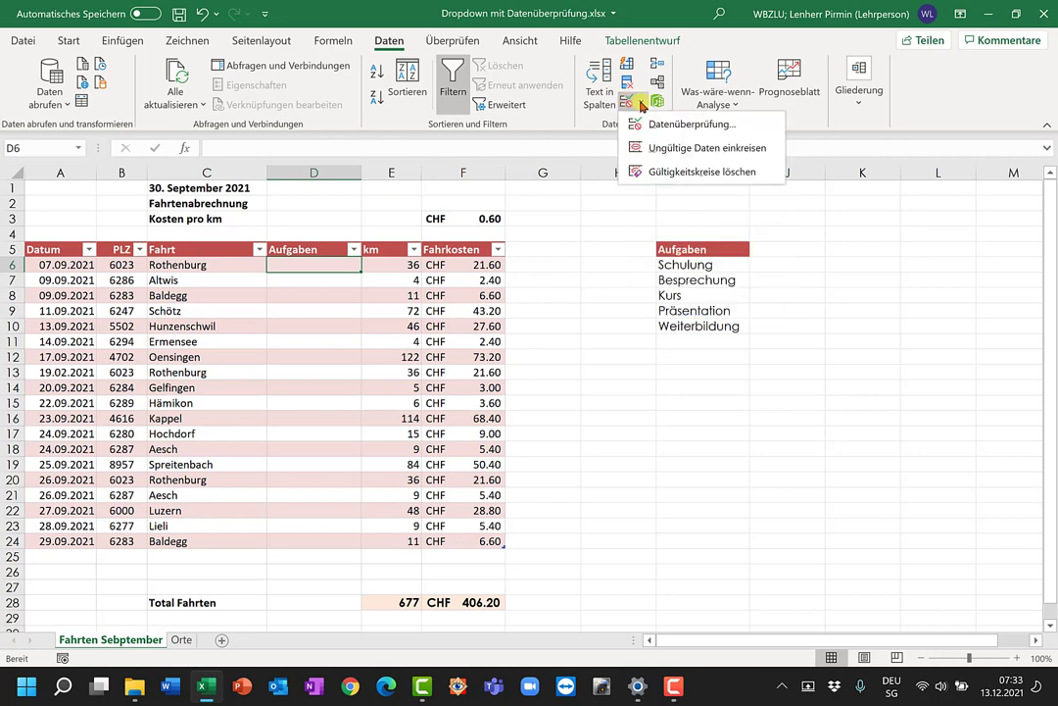
left_click(648, 124)
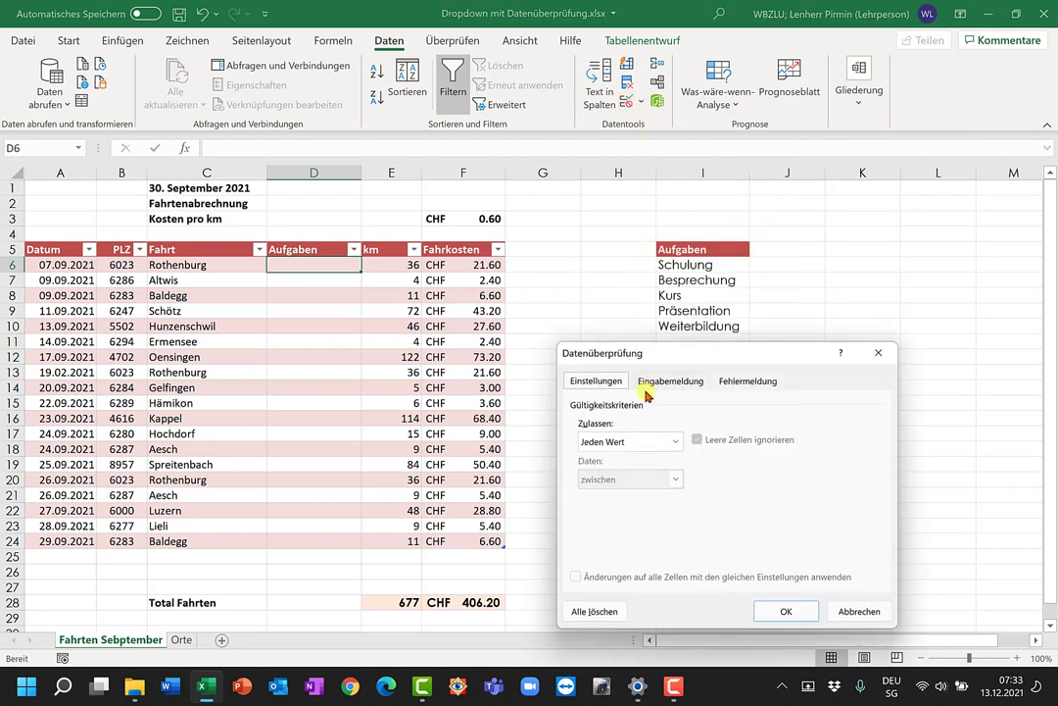
left_click(674, 443)
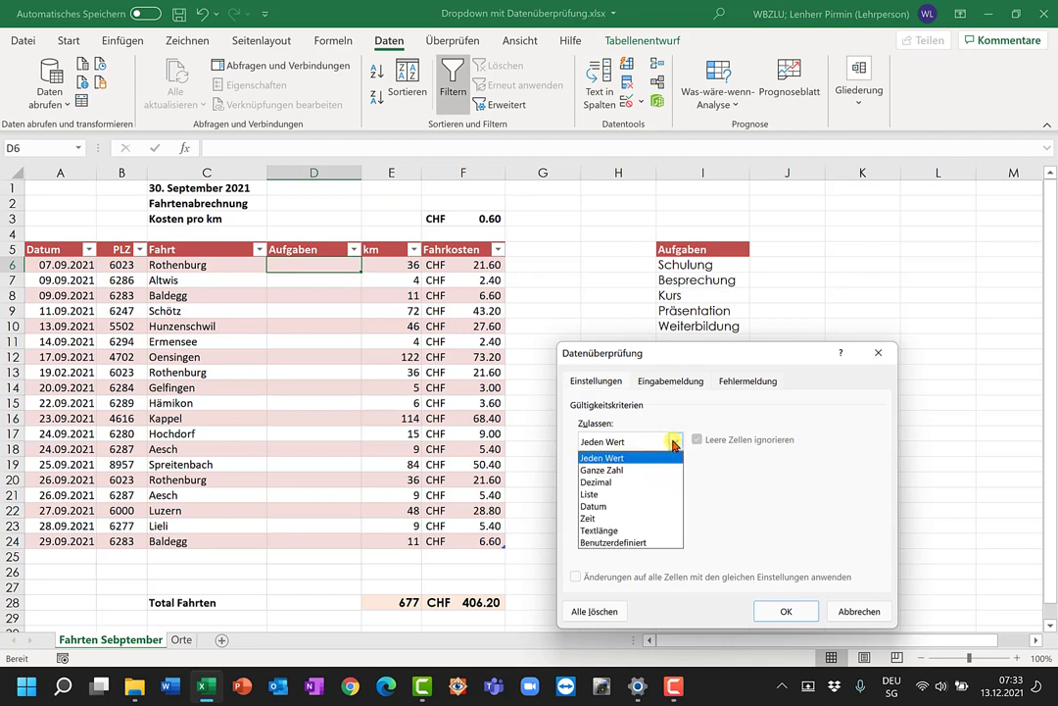
left_click(659, 495)
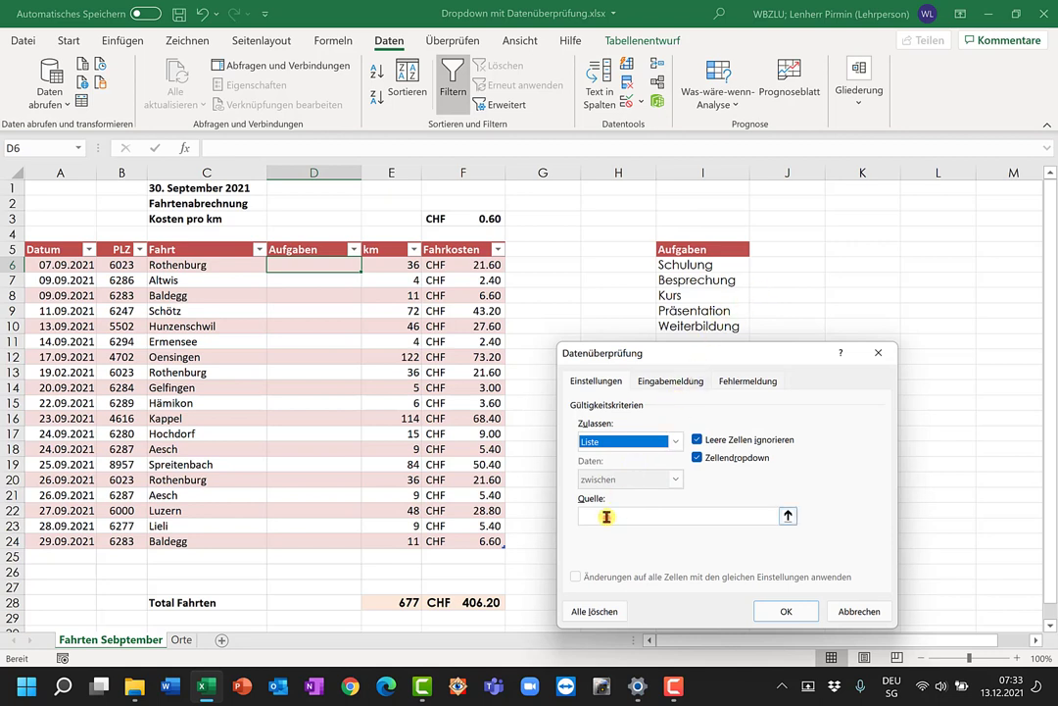
left_click(607, 516)
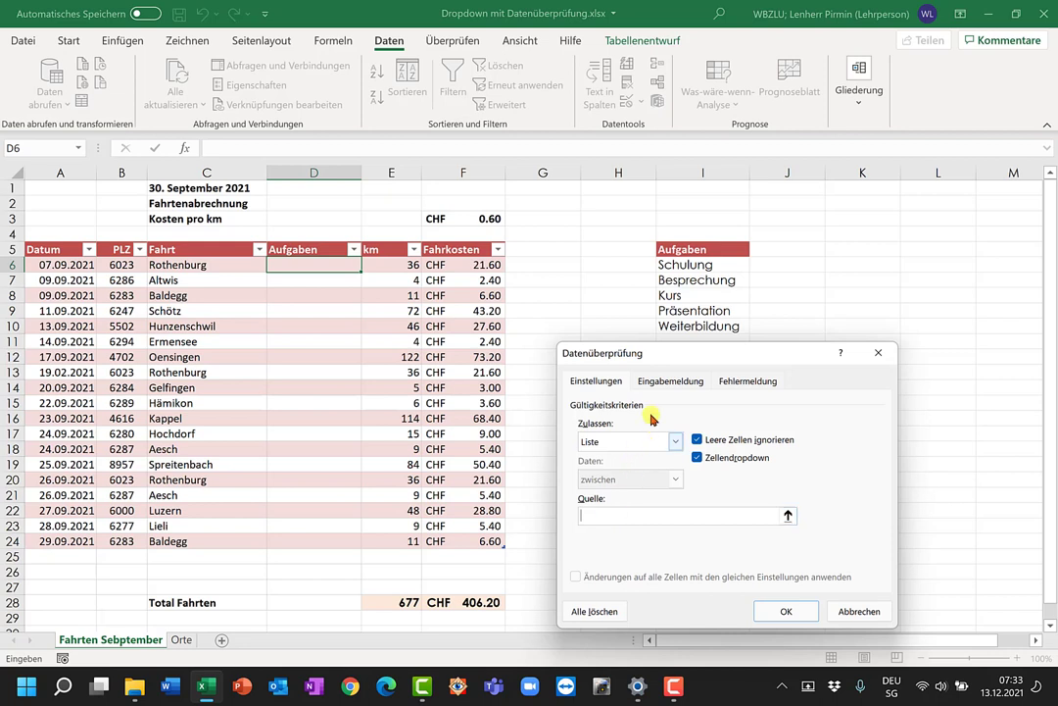
left_click_drag(681, 260, 673, 323)
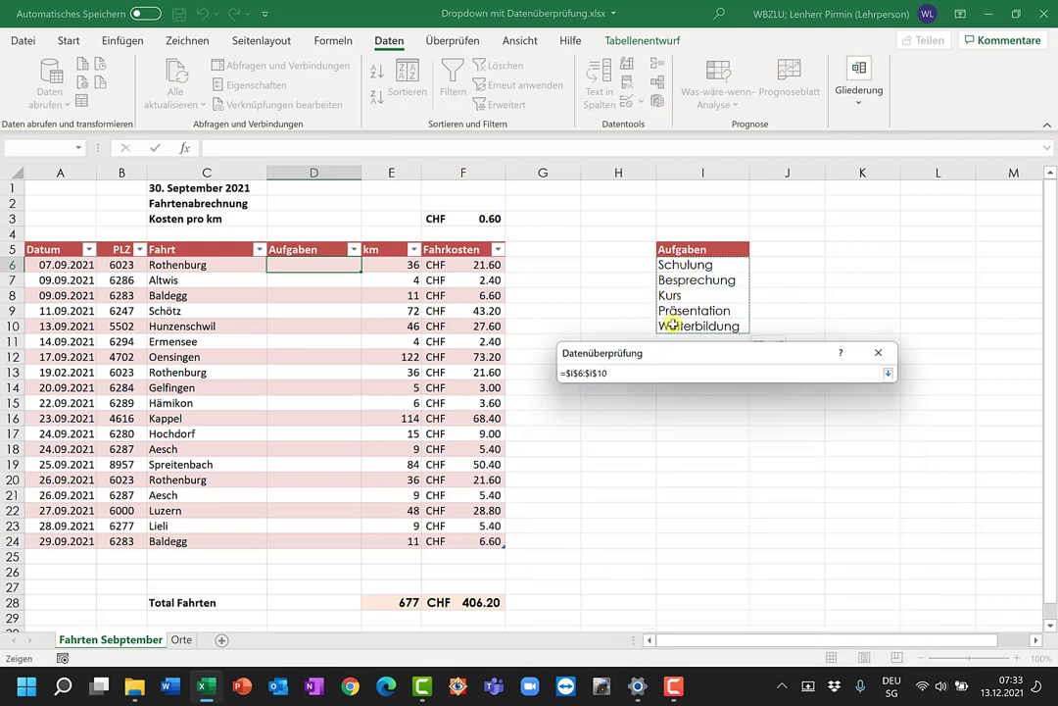
left_click(788, 608)
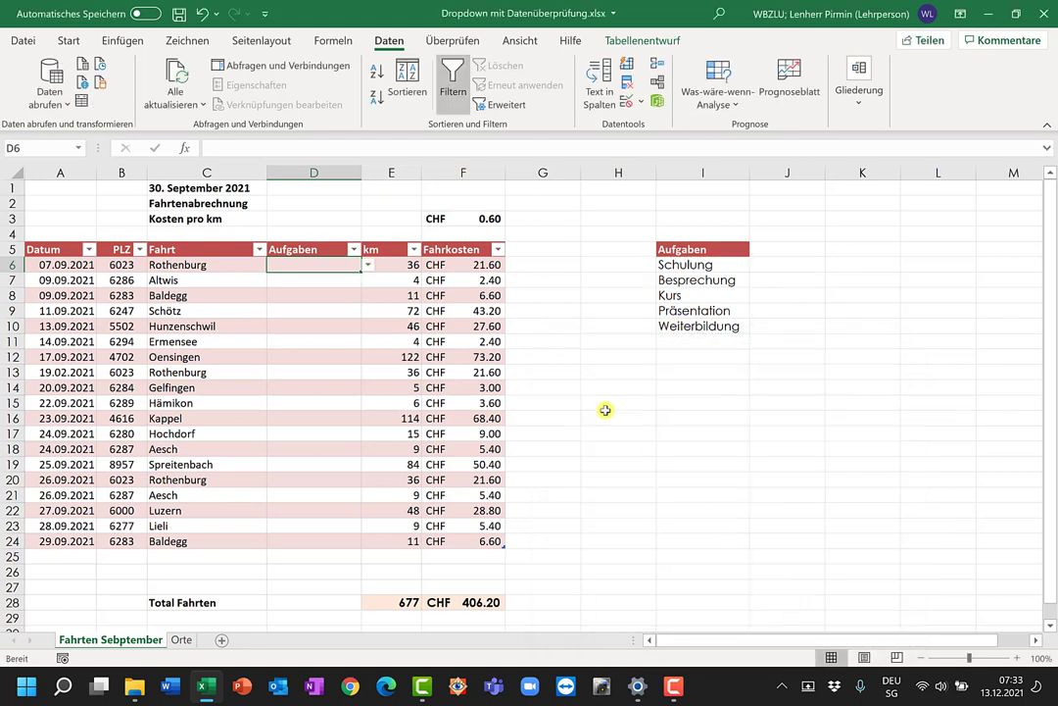
Choose Besprechung from D6's task dropdown
left_click(368, 267)
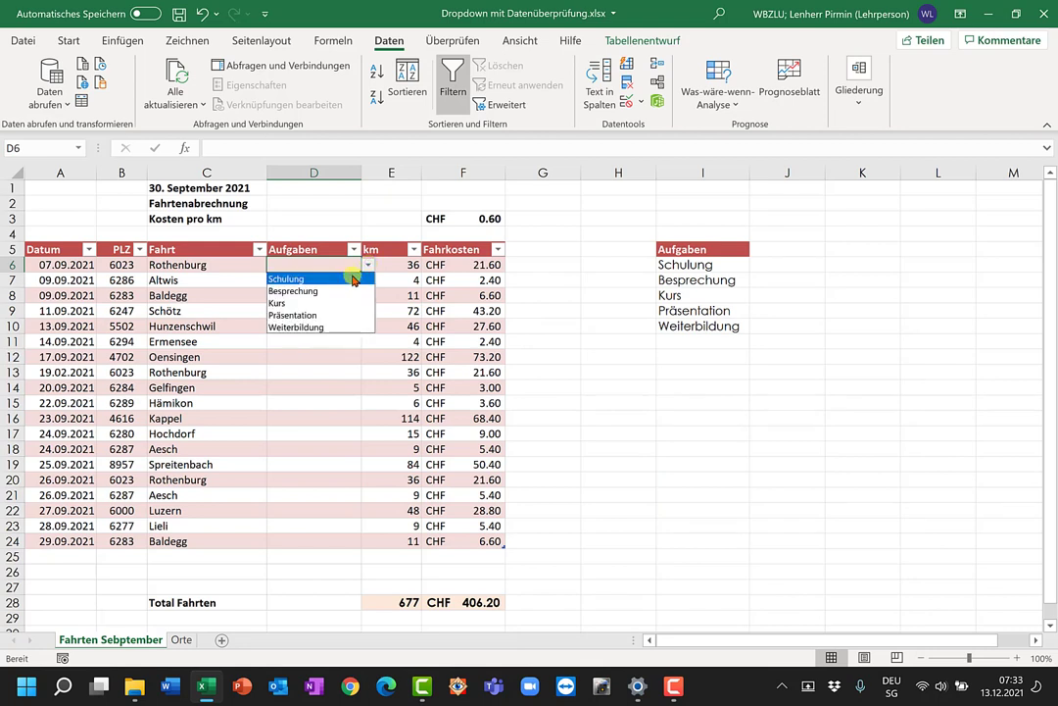
left_click(339, 291)
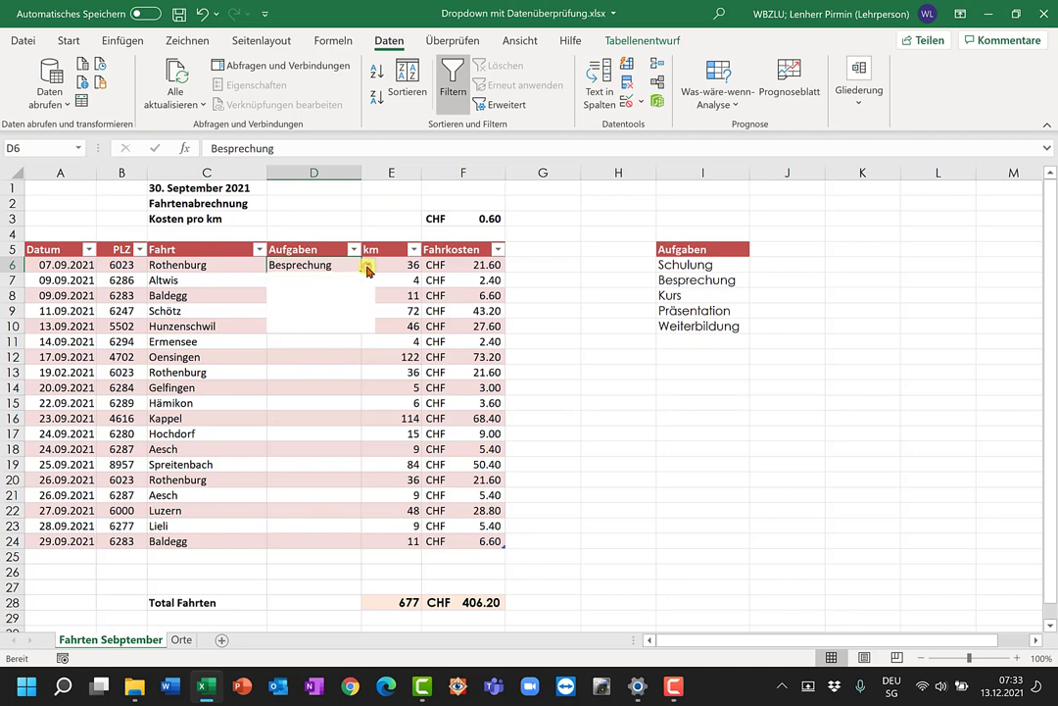
left_click(367, 267)
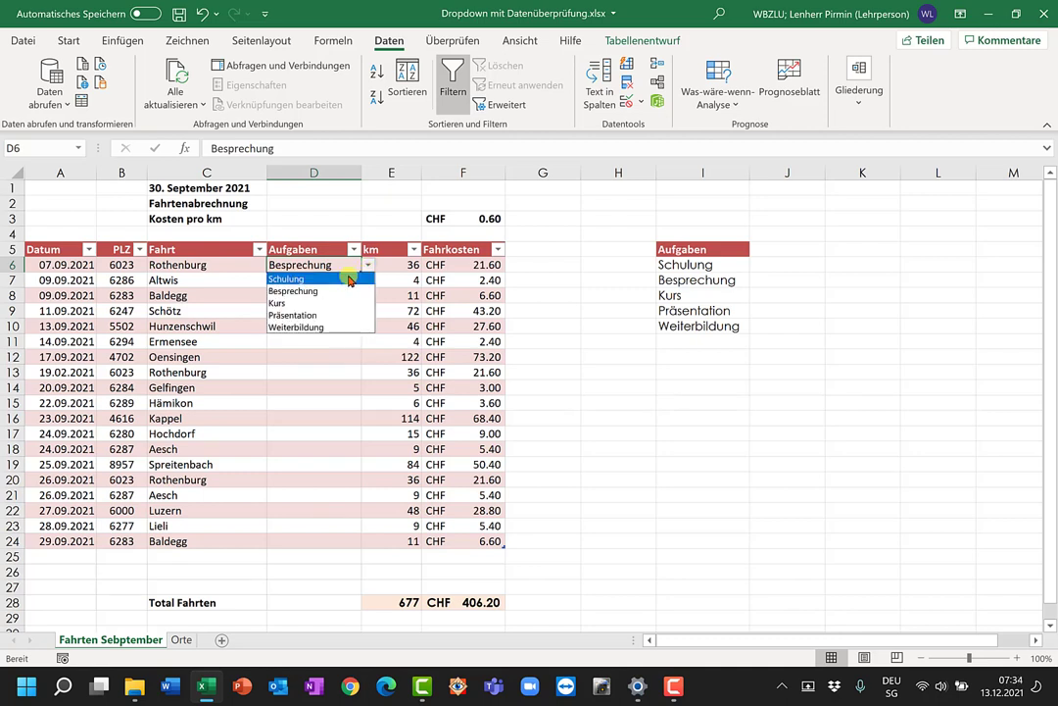
key("Escape")
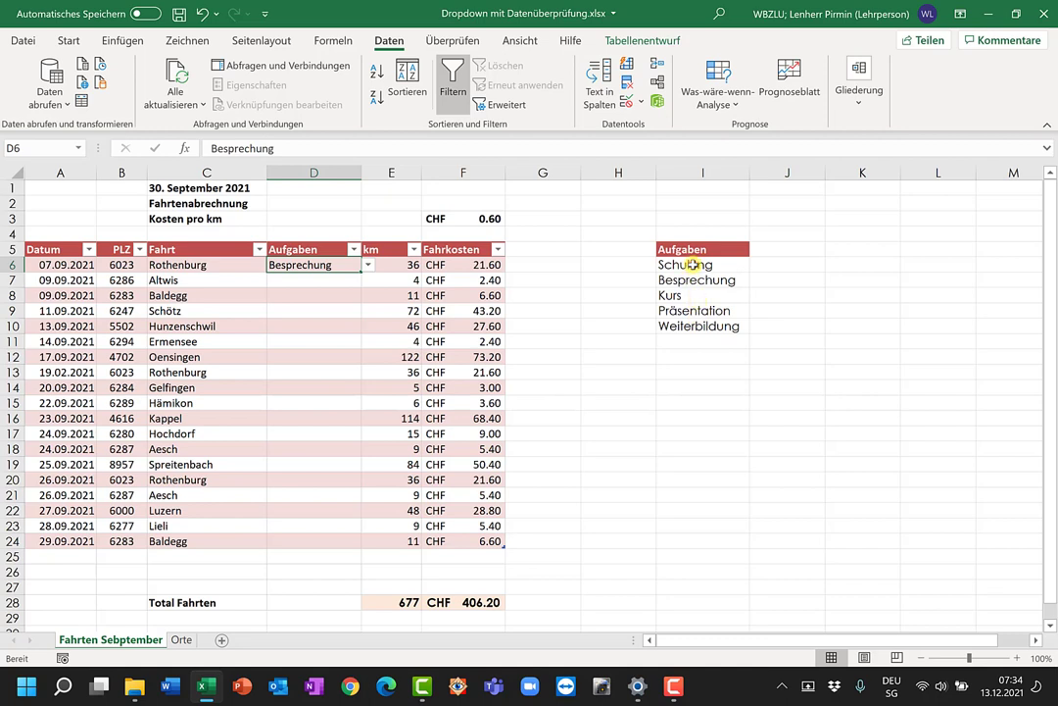
Move the task names from I6:I10 down one row to I7:I11
left_click_drag(693, 264, 688, 327)
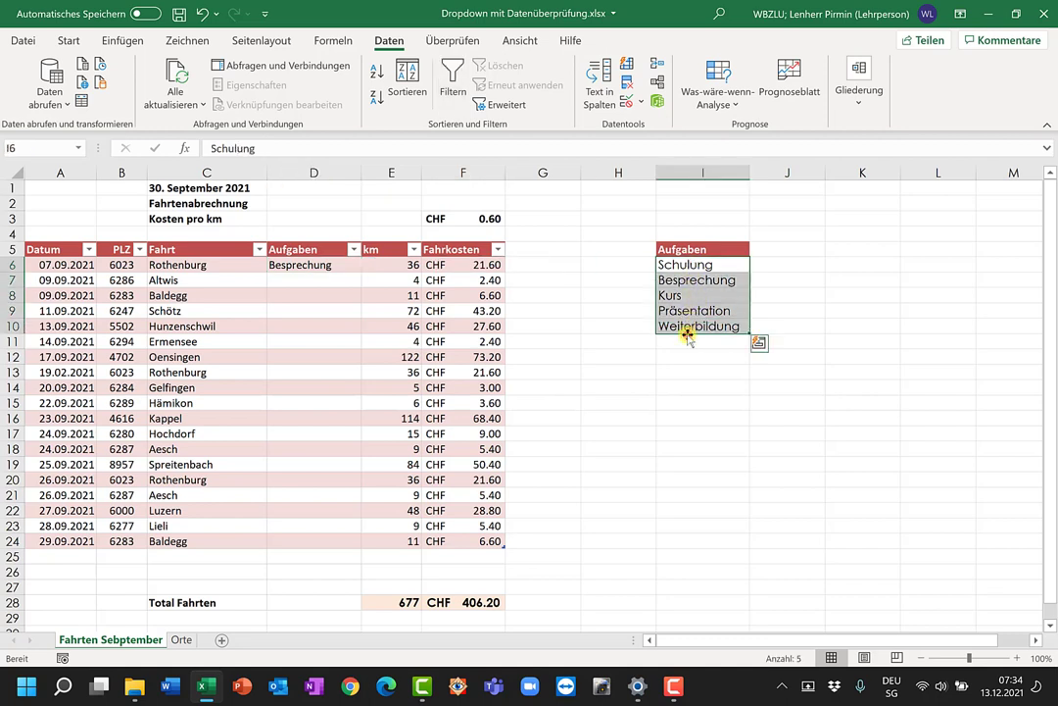
left_click_drag(688, 333, 690, 349)
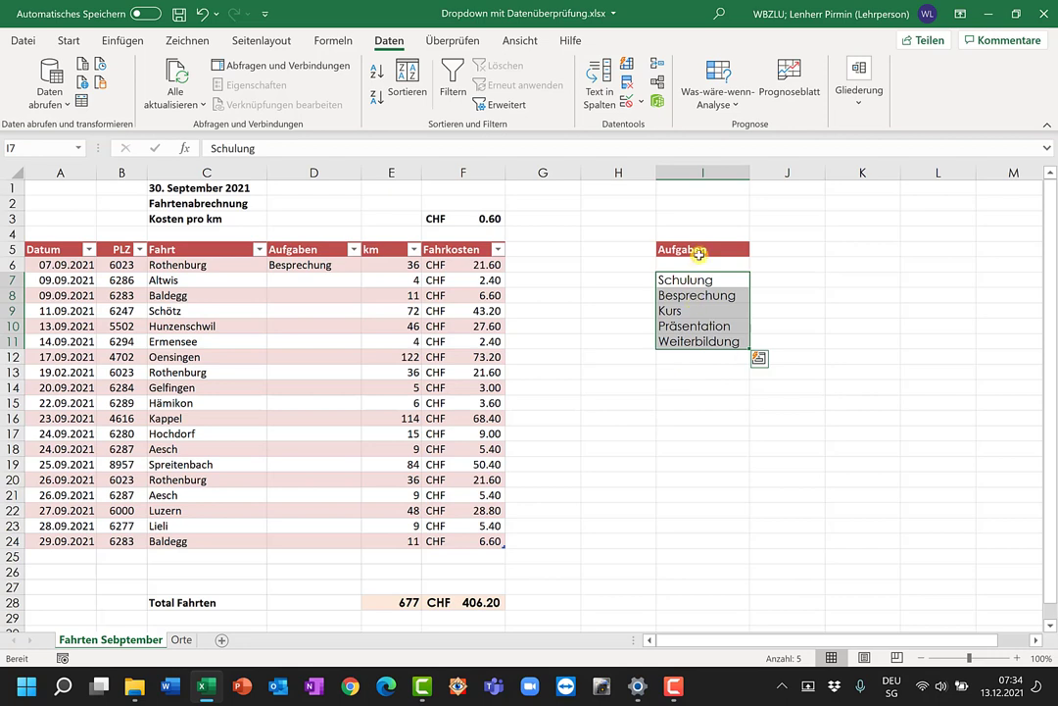
left_click(309, 265)
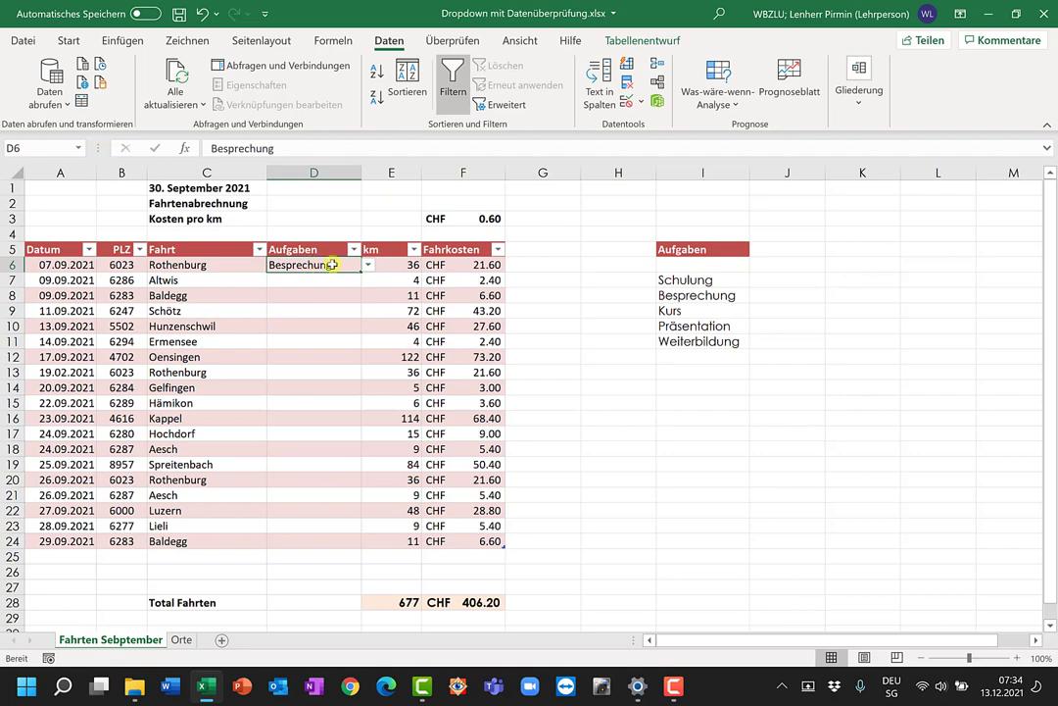
Change D6's validation list source to =$I$6:$I$11
left_click(640, 103)
left_click(649, 123)
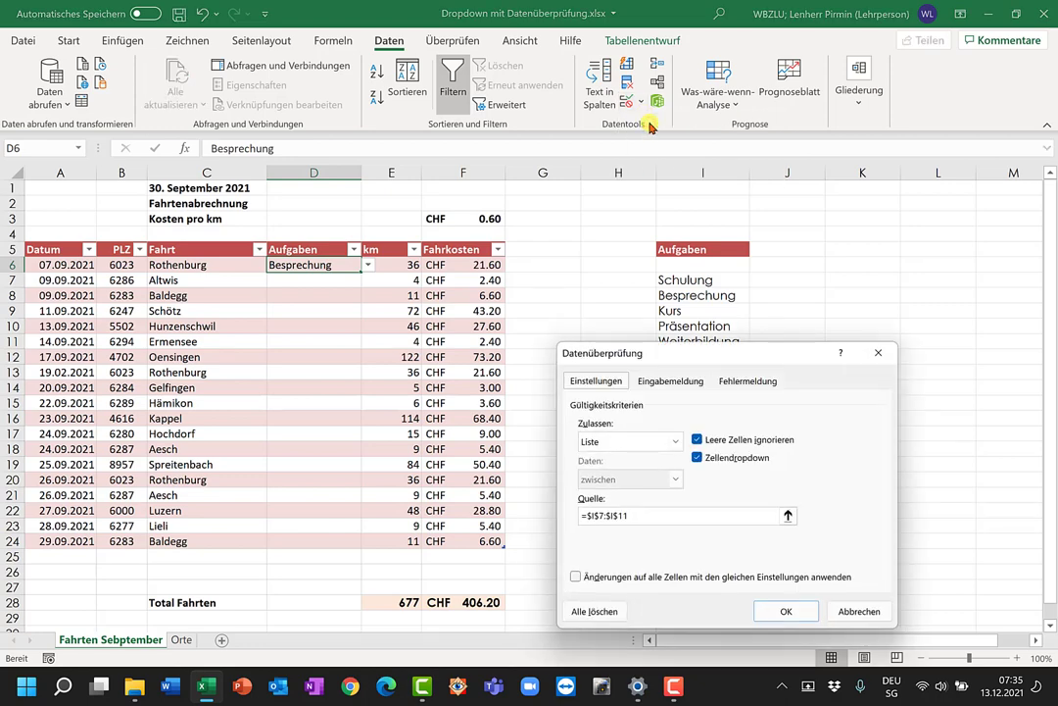
left_click_drag(708, 352, 706, 365)
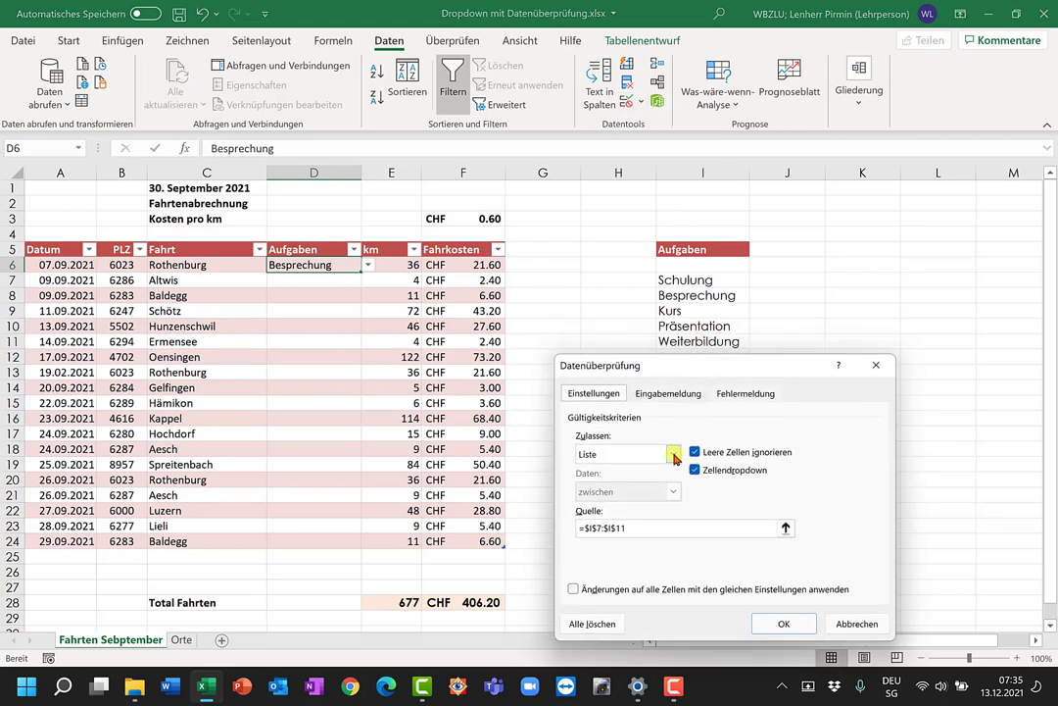
left_click(601, 529)
key("BackSpace")
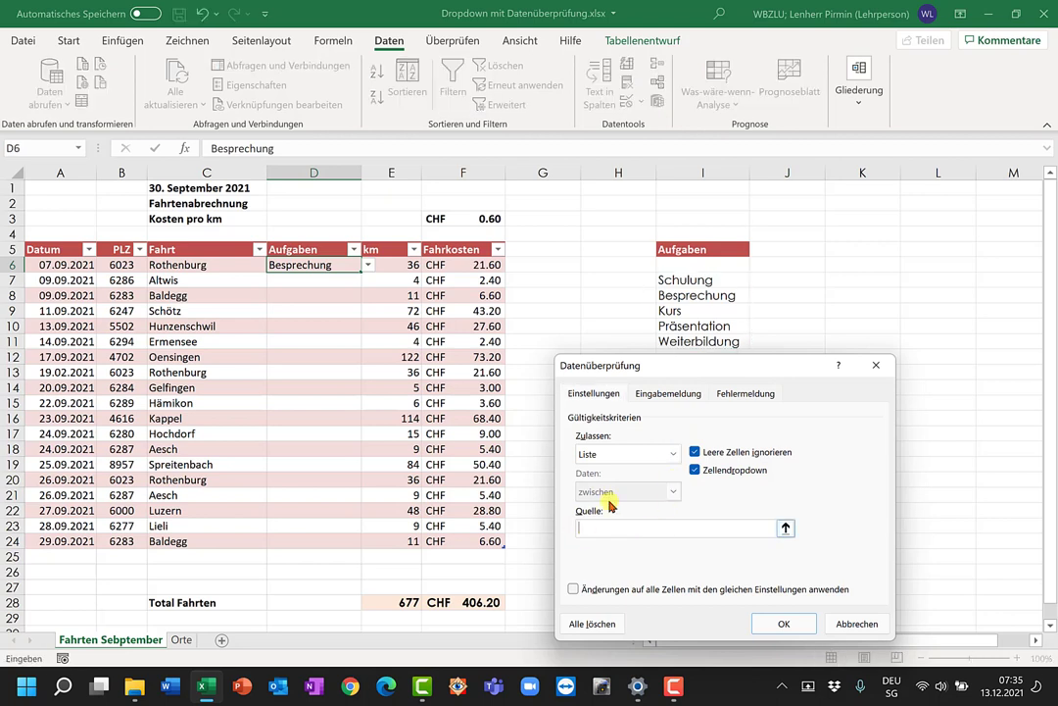
left_click_drag(683, 259, 681, 337)
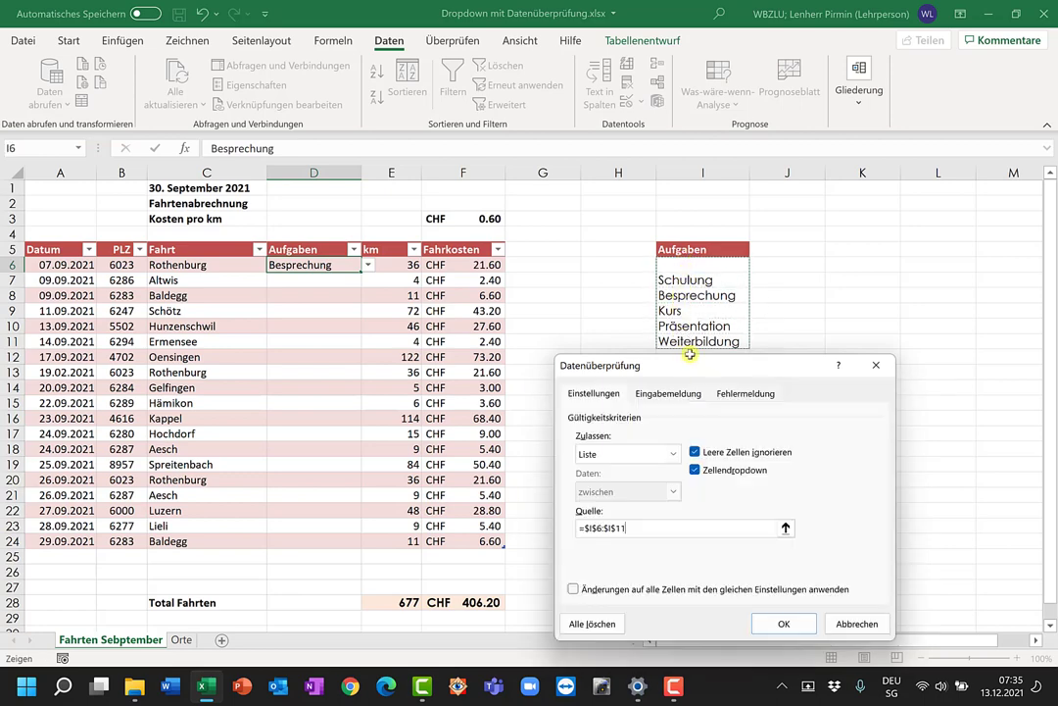
left_click(781, 616)
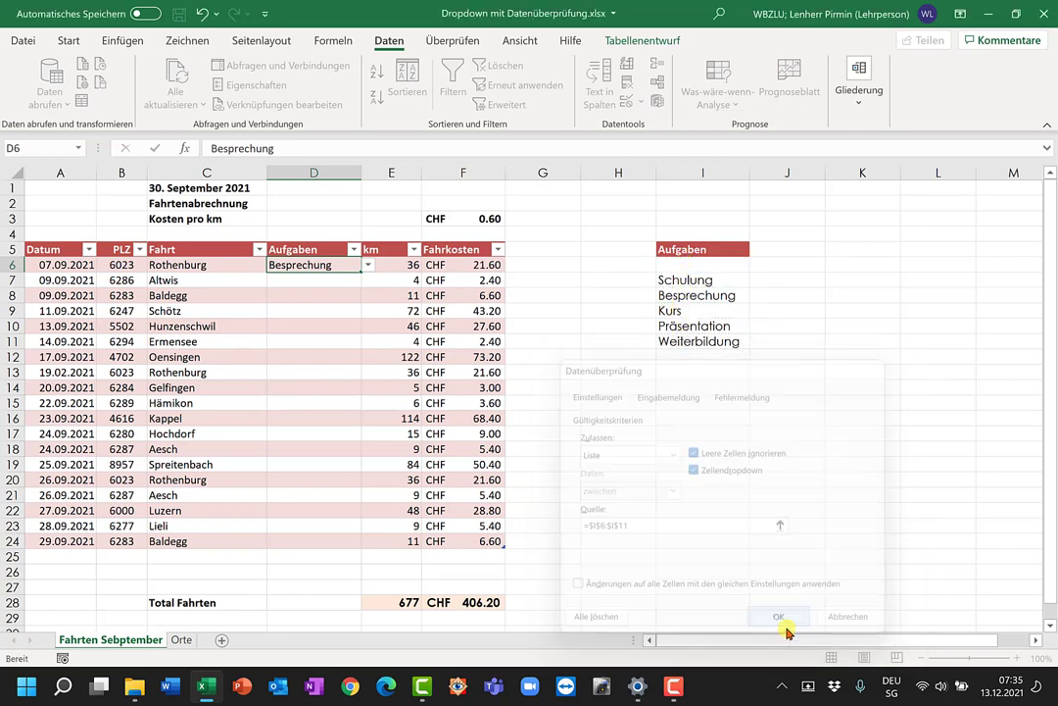
Empty D6 with the blank entry and copy its dropdown down to D24
left_click(368, 265)
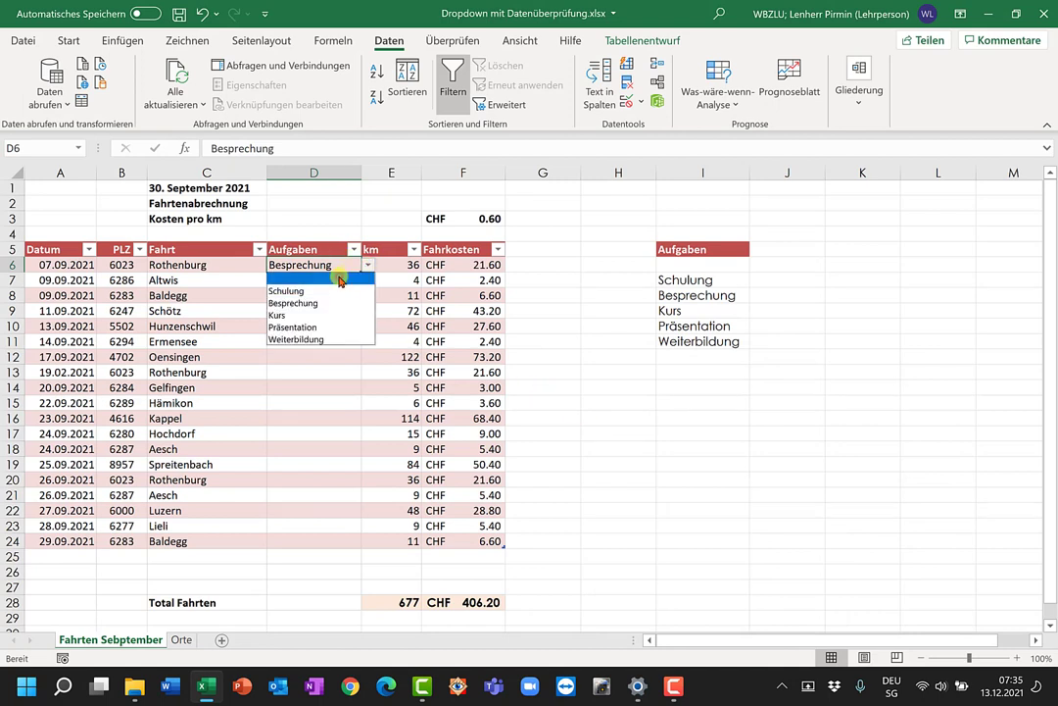
left_click(340, 280)
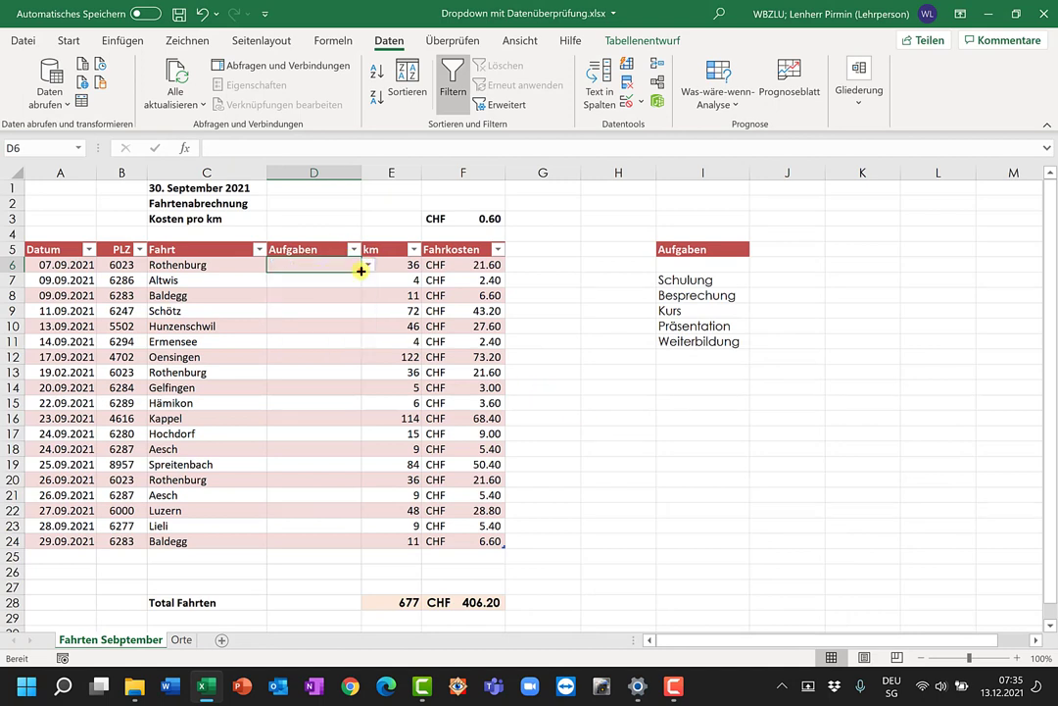
left_click_drag(361, 273, 358, 541)
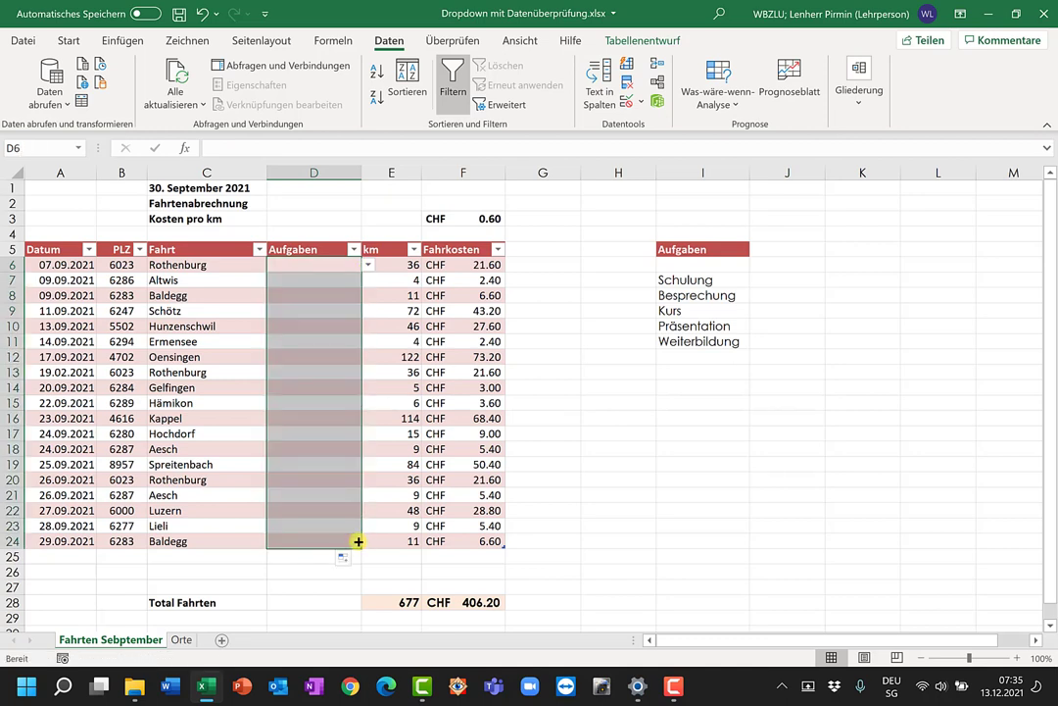
Set D9 to Schulung from its dropdown
left_click(353, 280)
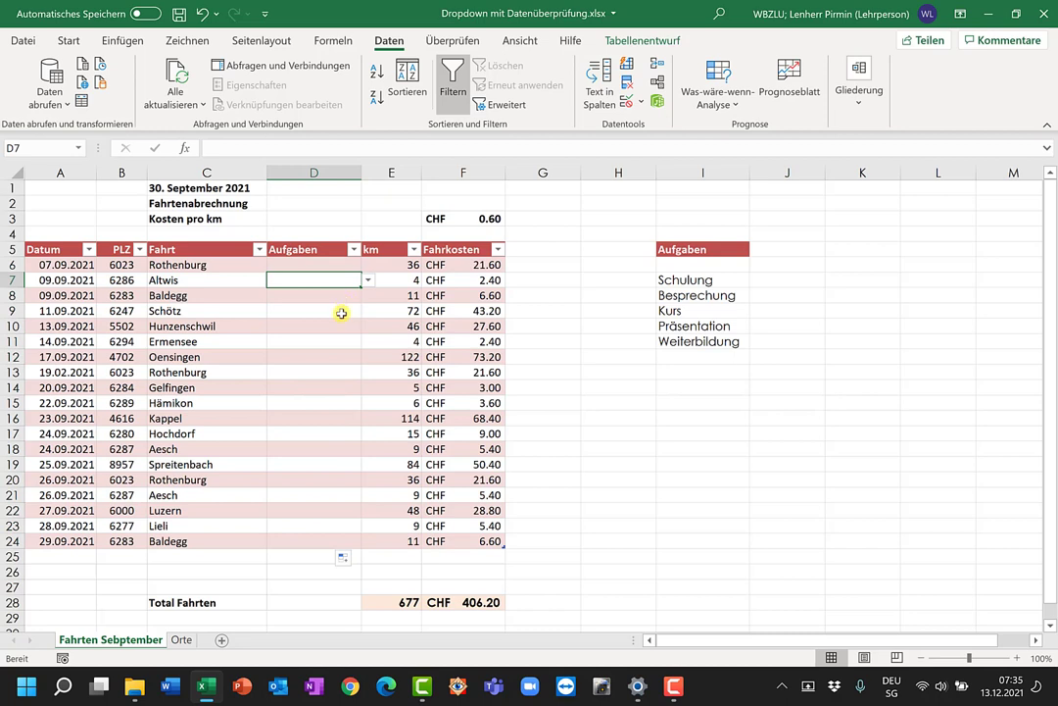
left_click(341, 312)
left_click(368, 310)
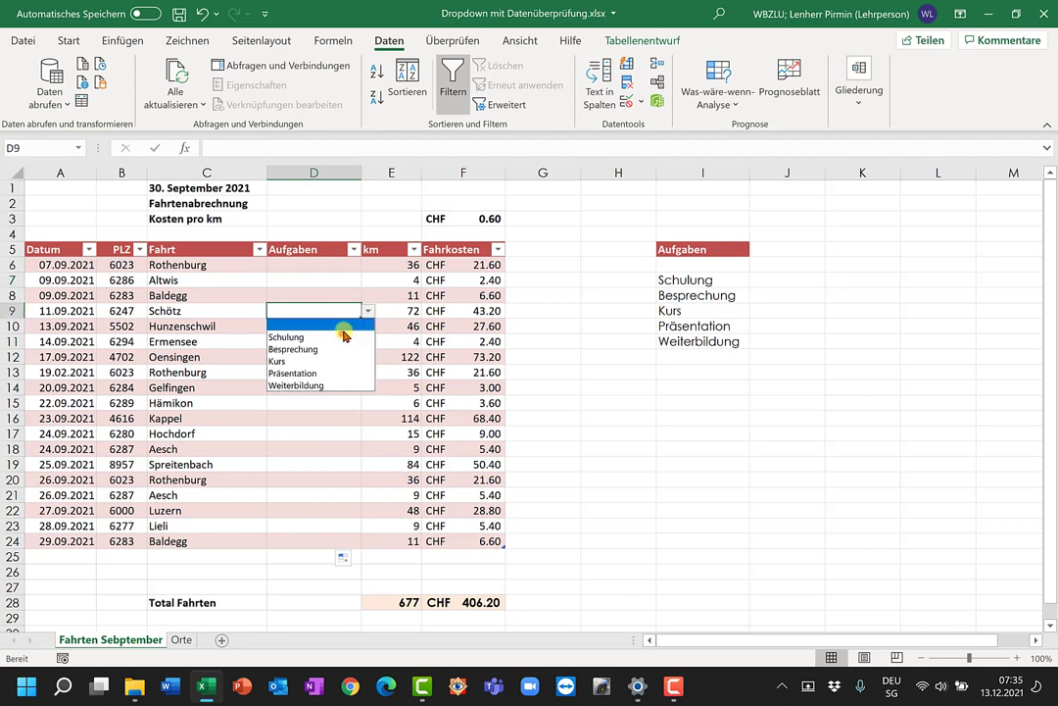
left_click(343, 336)
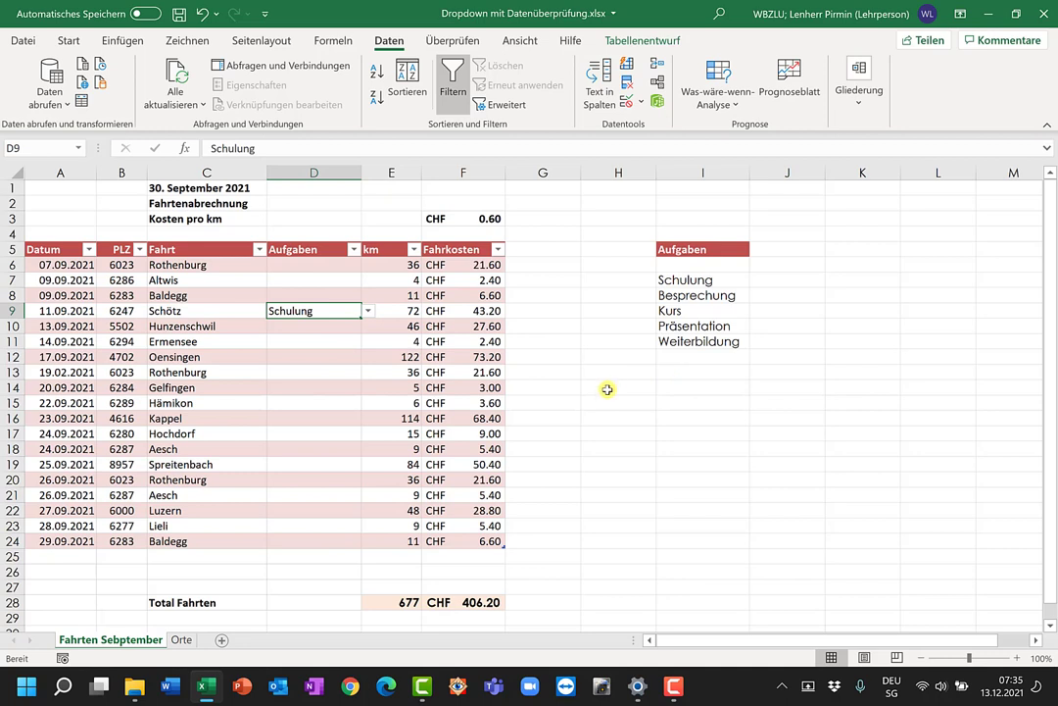
Type Divers into I12 below Weiterbildung
left_click(329, 265)
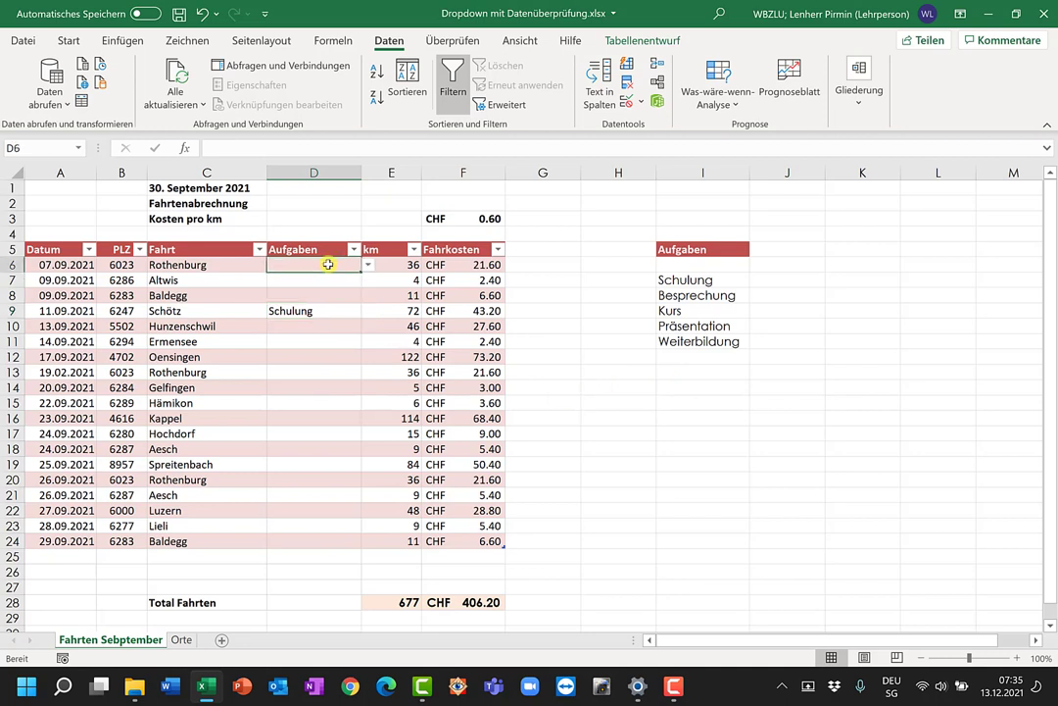
left_click(676, 355)
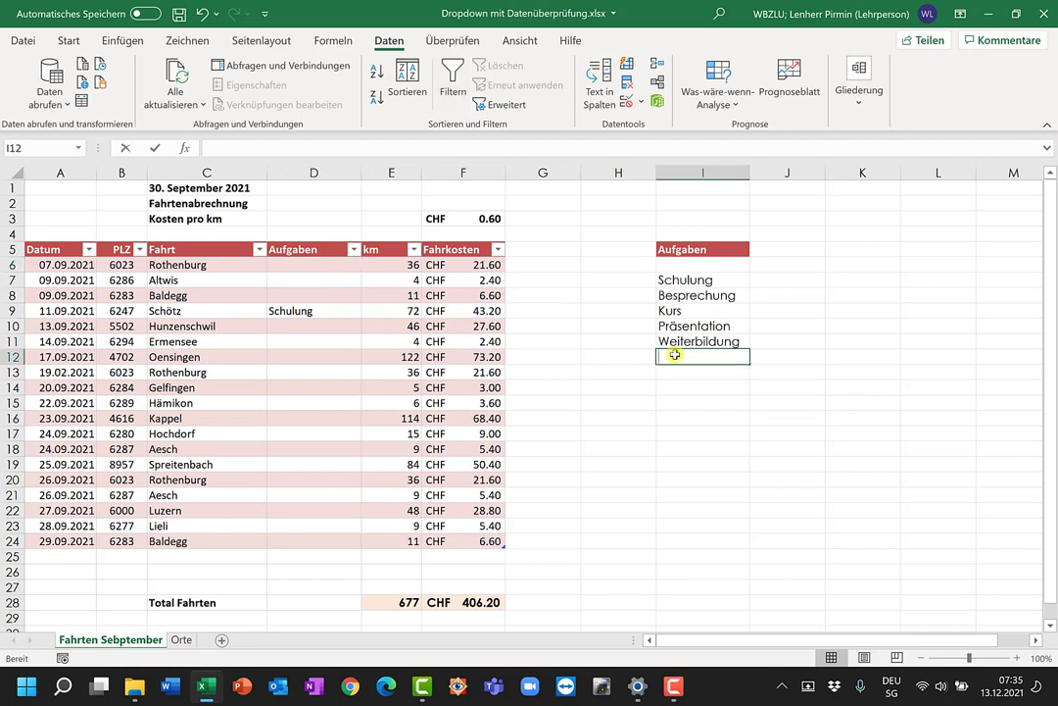
type("Divers")
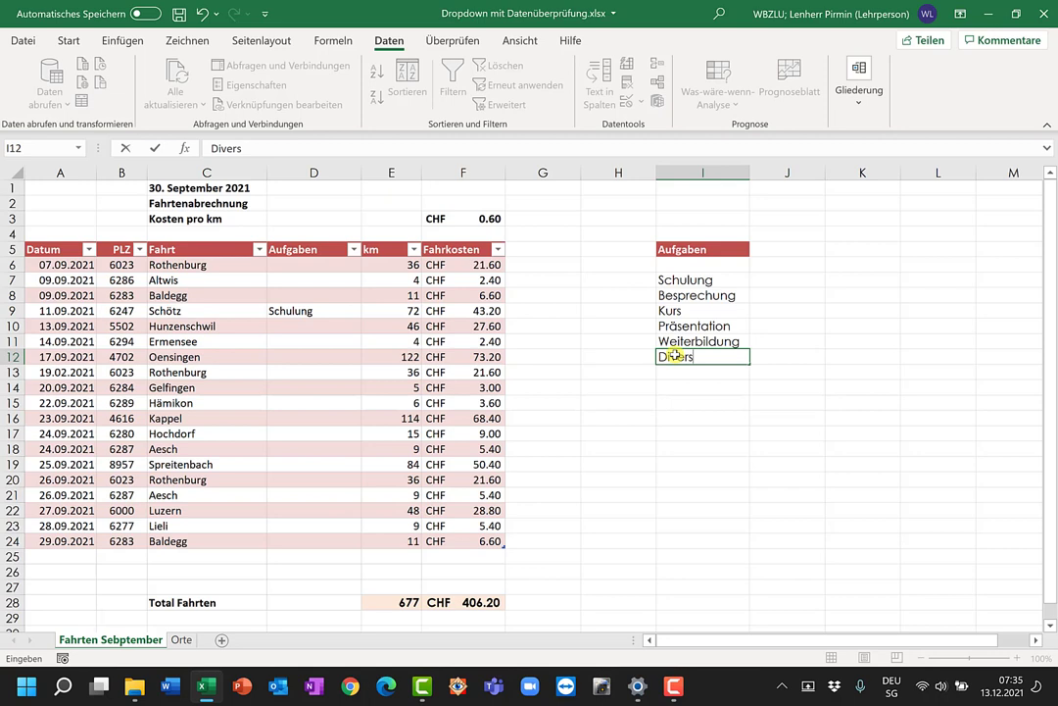
Commit Divers in I12 and check that D9's dropdown still lacks it
left_click(673, 389)
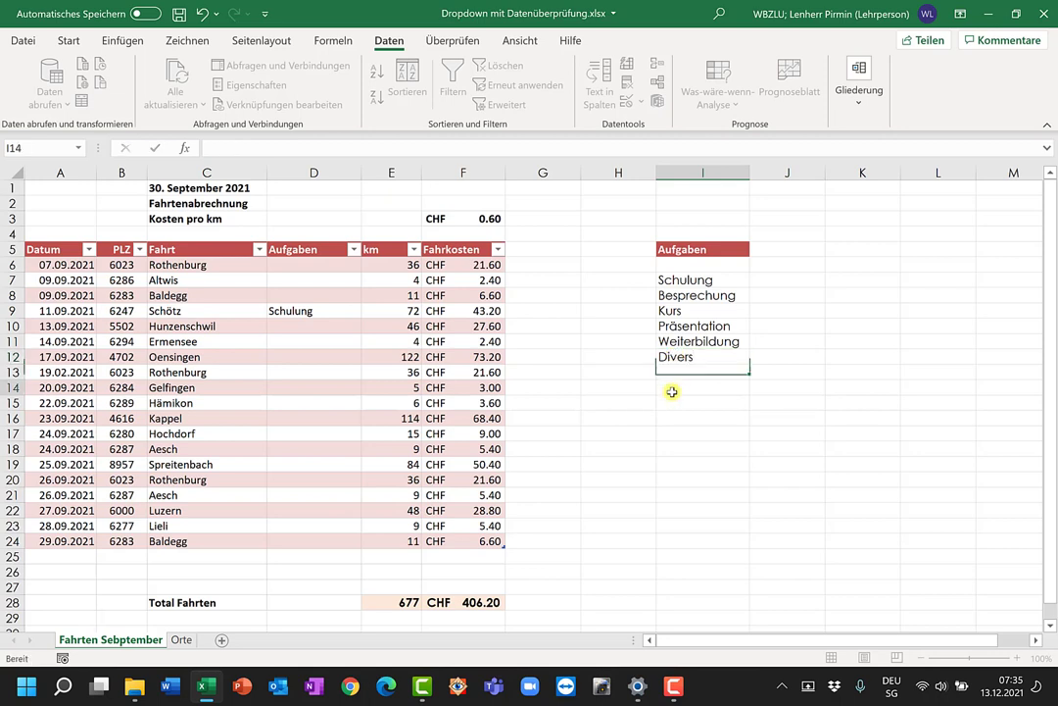
left_click(352, 311)
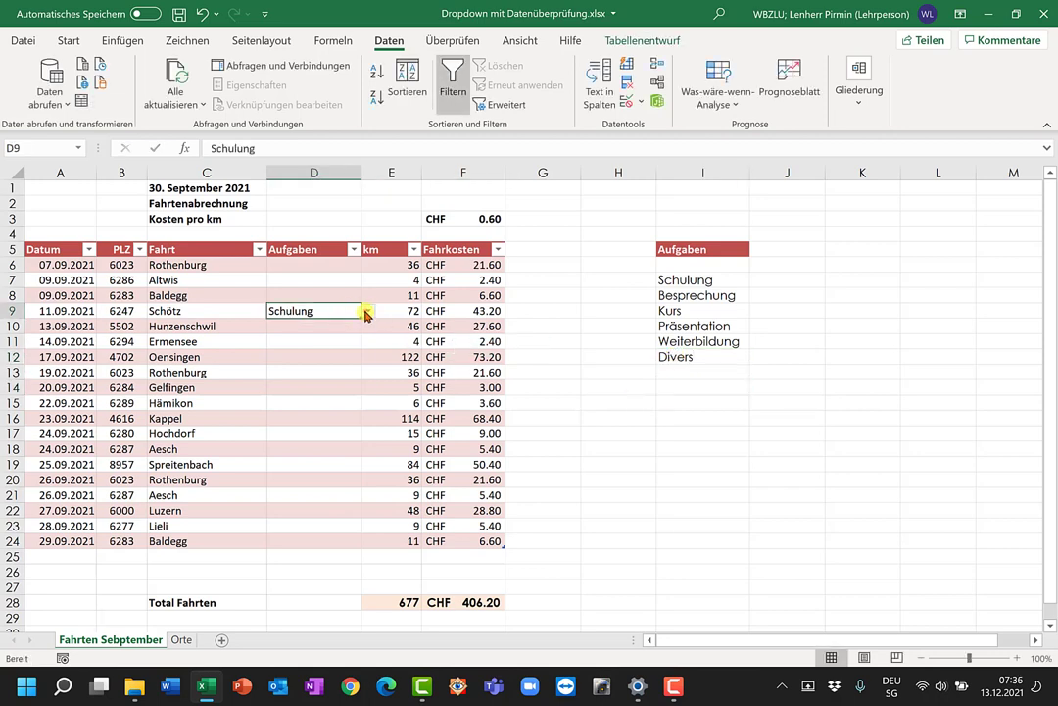
left_click(368, 311)
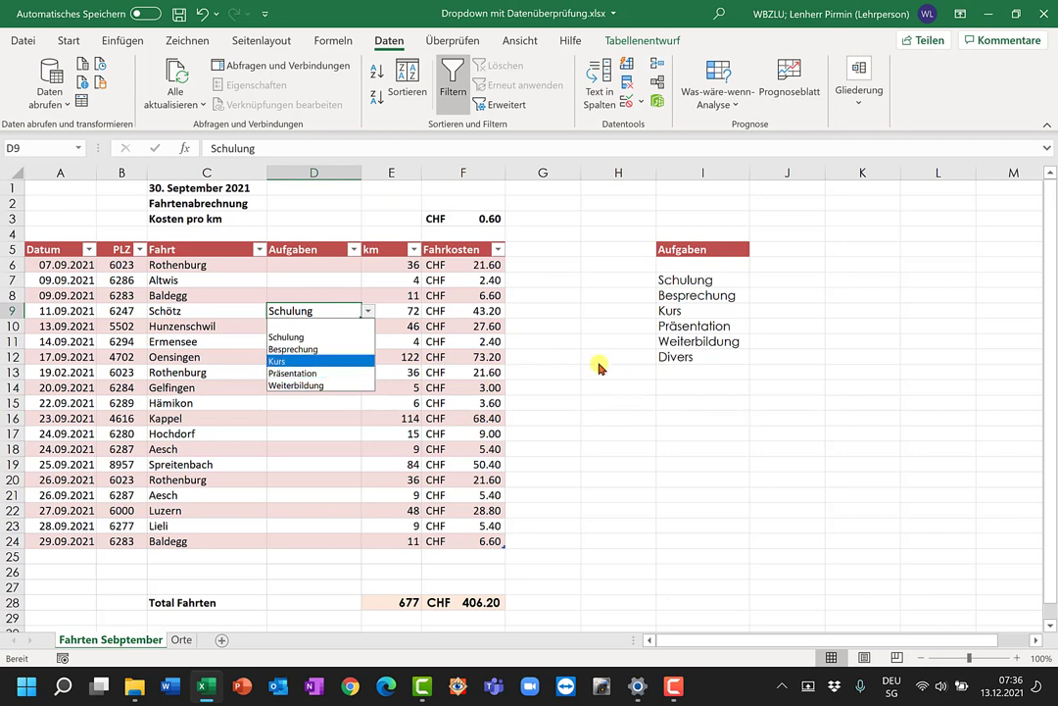
left_click(319, 311)
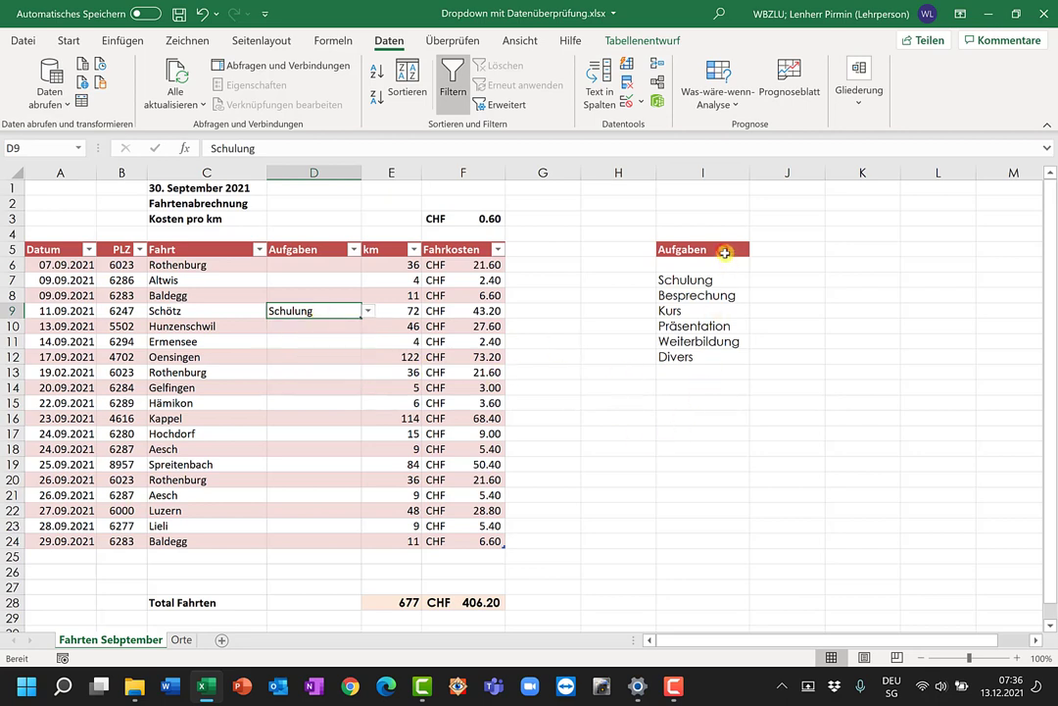
Turn the task list I5:I12 into a table with Aufgaben as header
left_click(723, 249)
left_click_drag(723, 249, 707, 364)
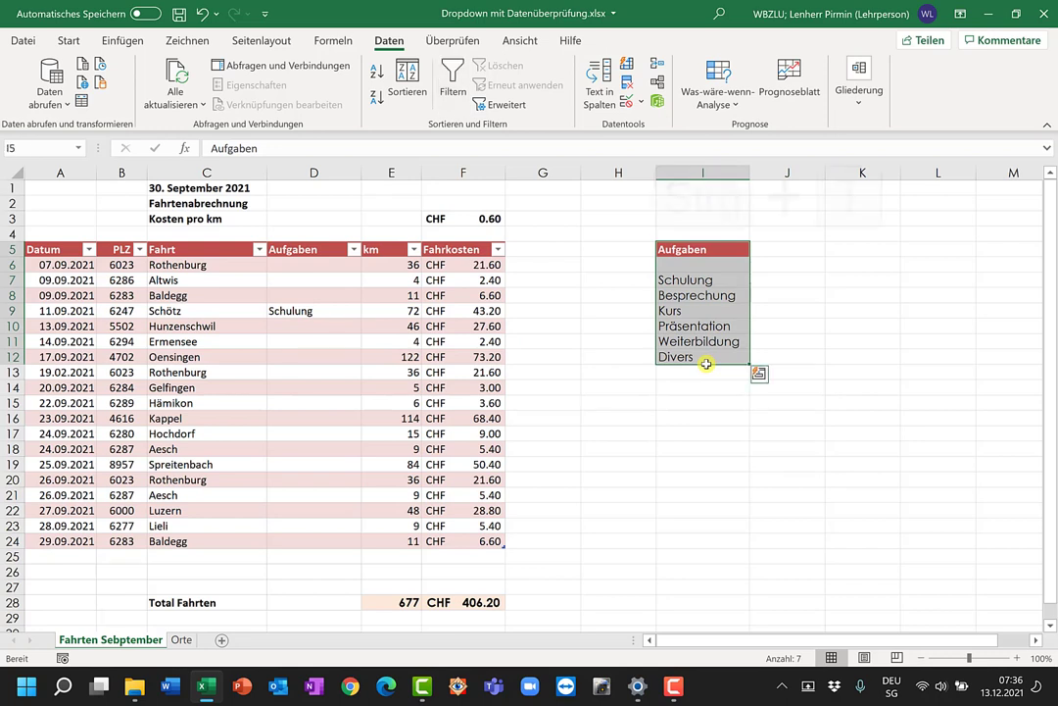
key("ctrl+t")
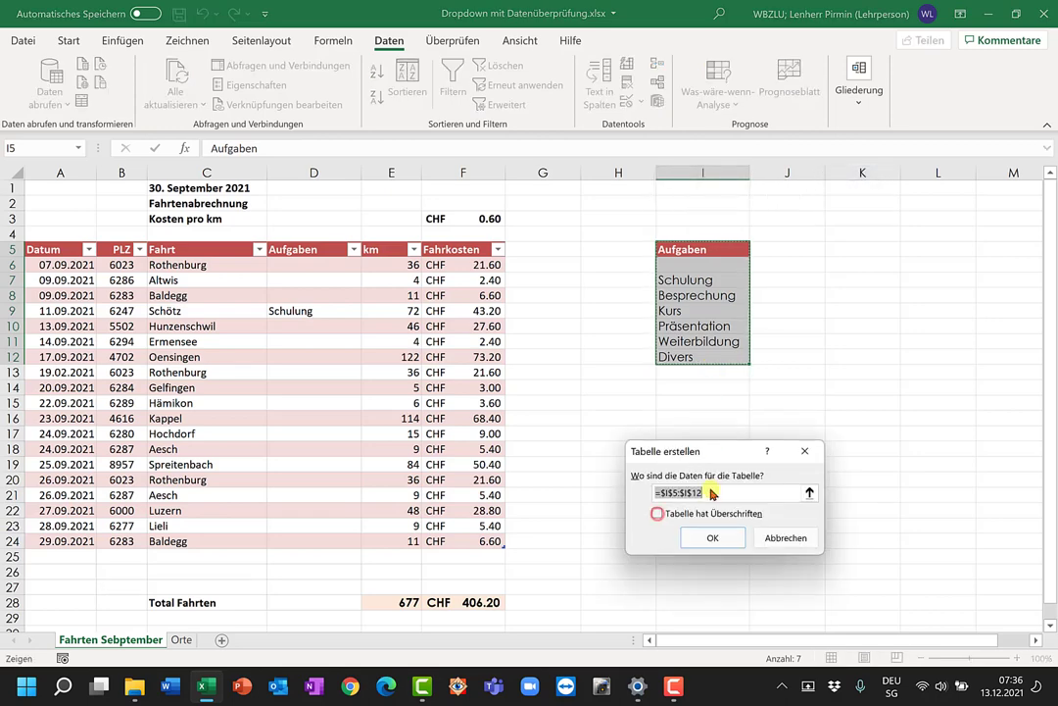
left_click(659, 512)
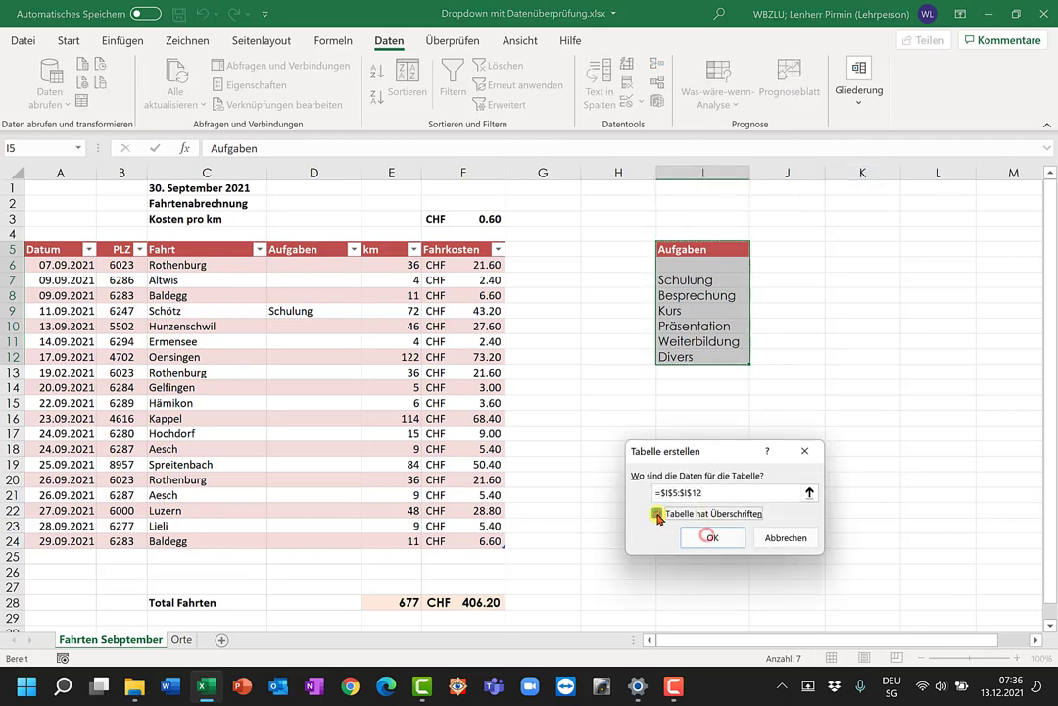
left_click(710, 537)
left_click(345, 265)
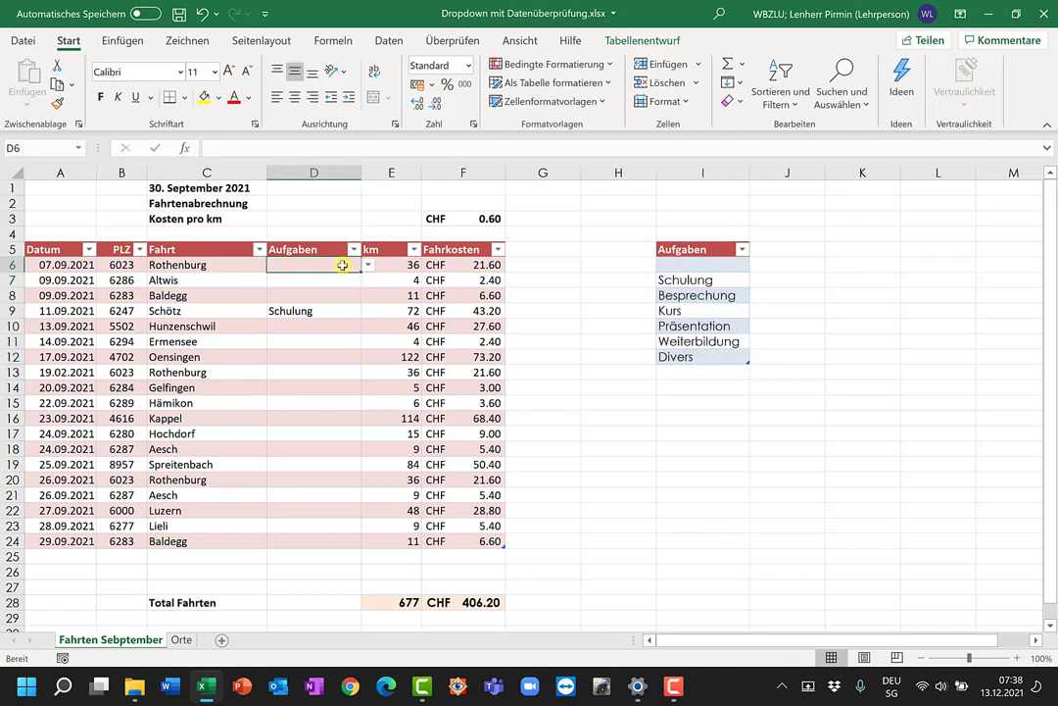
Replace D6's validation source with =$I$6:$I$12 so Divers is offered
left_click(389, 43)
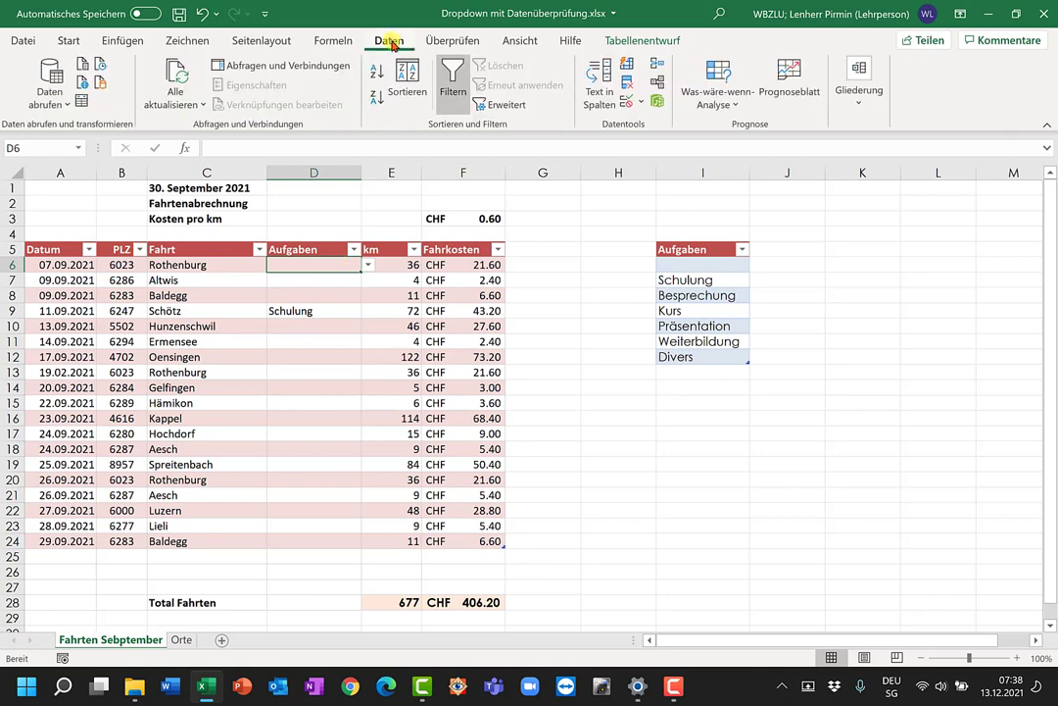
left_click(640, 102)
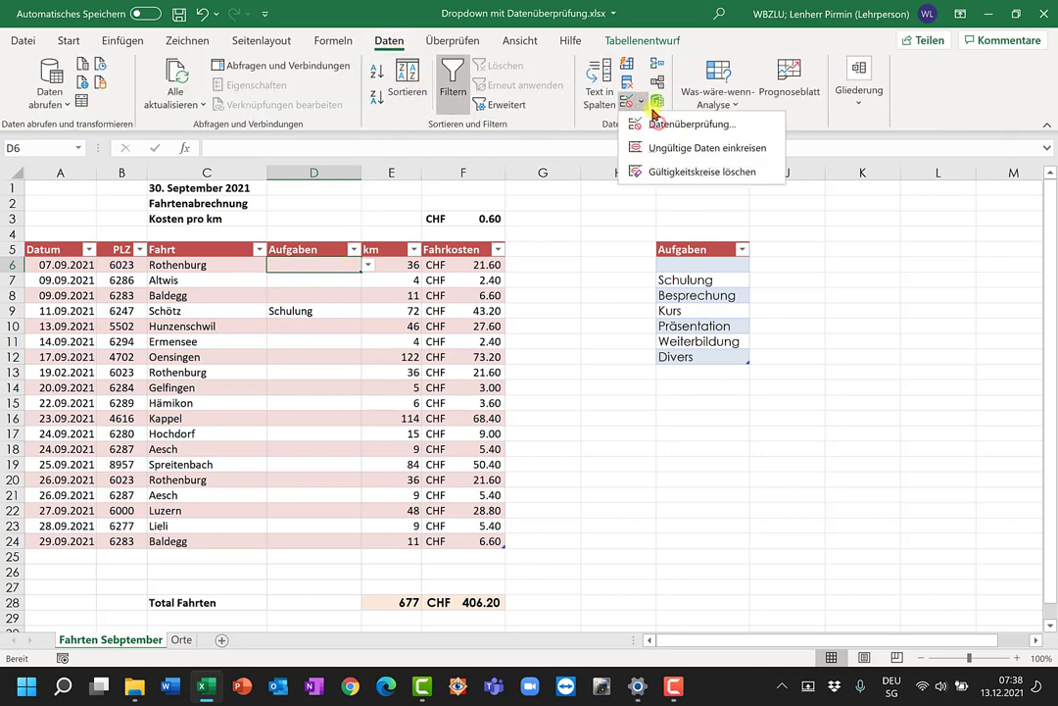
left_click(659, 124)
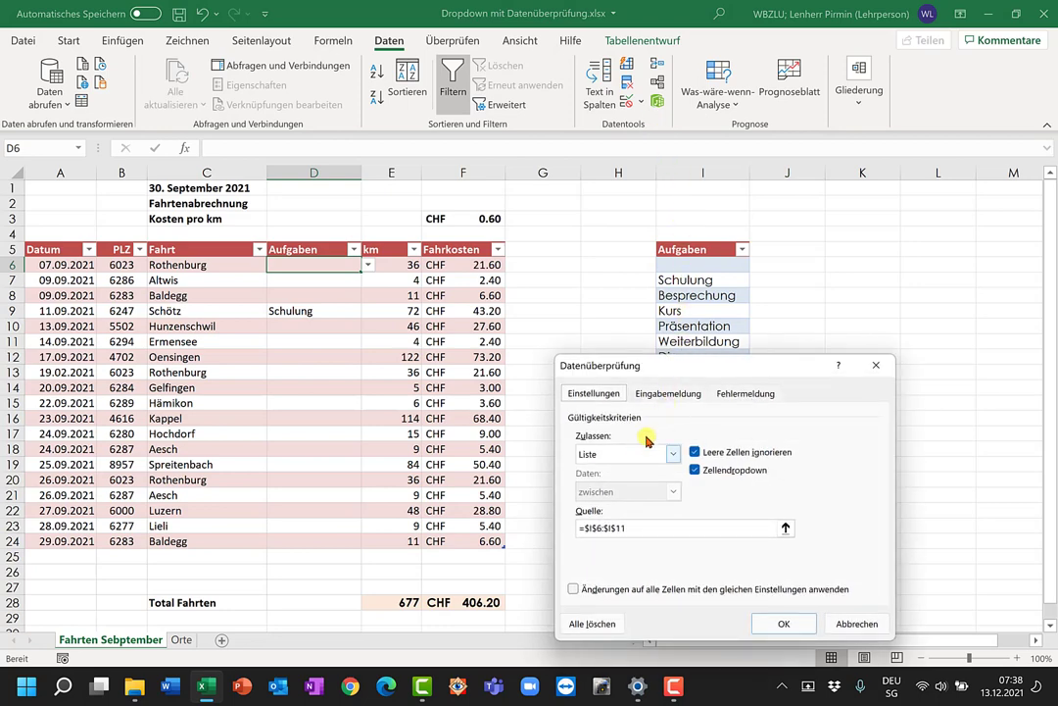
left_click_drag(673, 366, 669, 385)
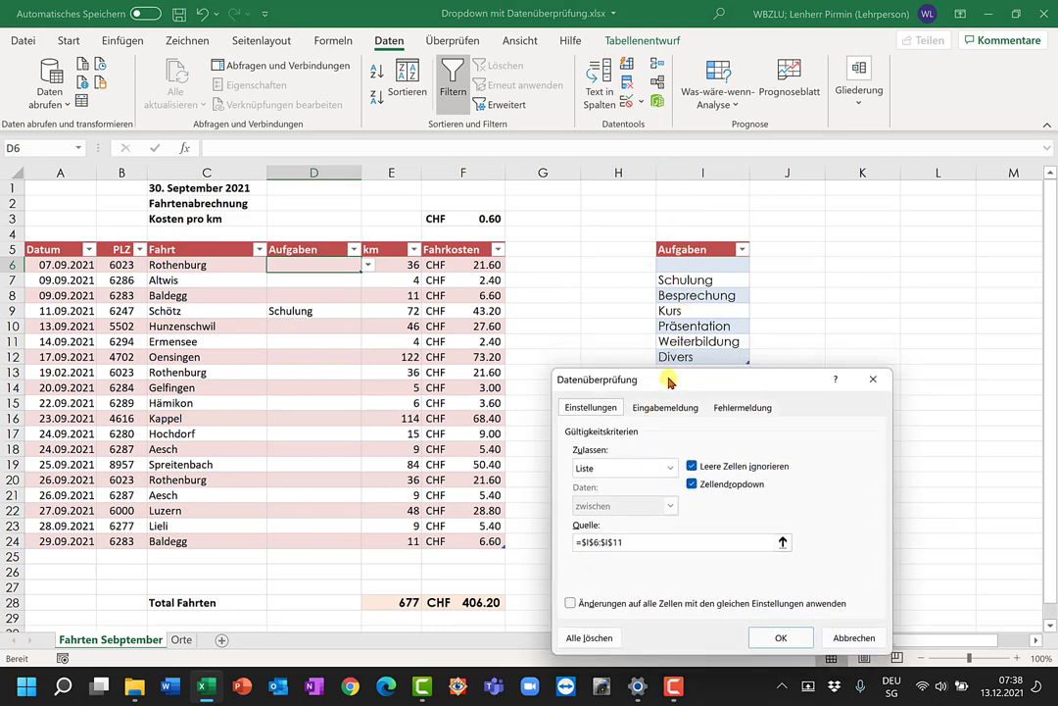
left_click_drag(652, 547, 581, 545)
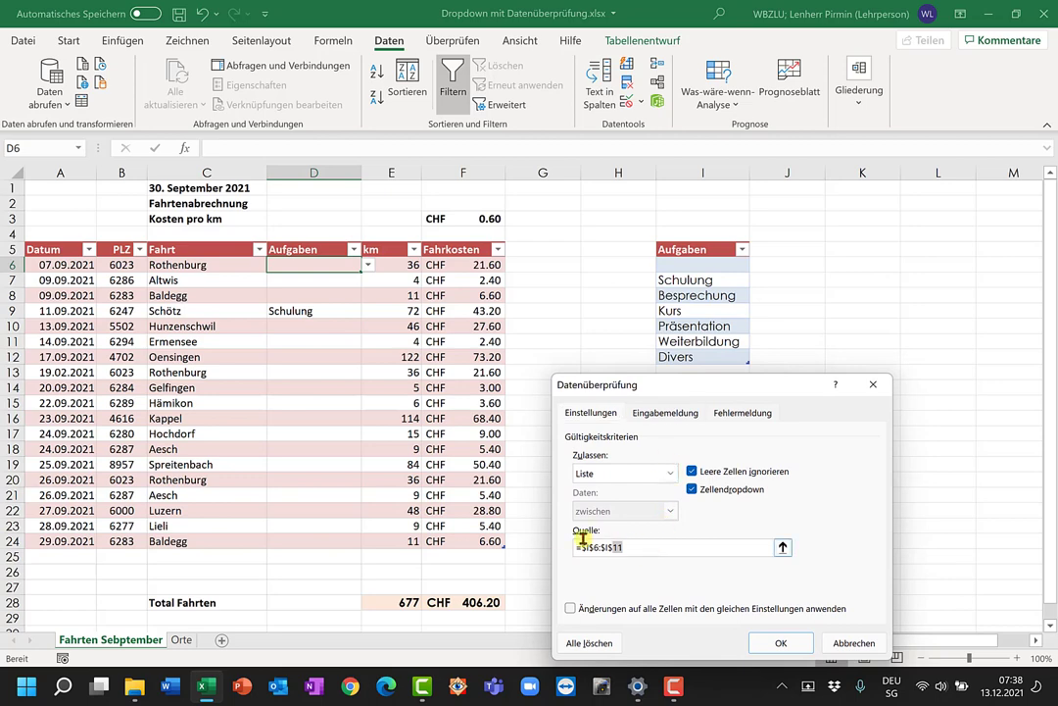
key("BackSpace")
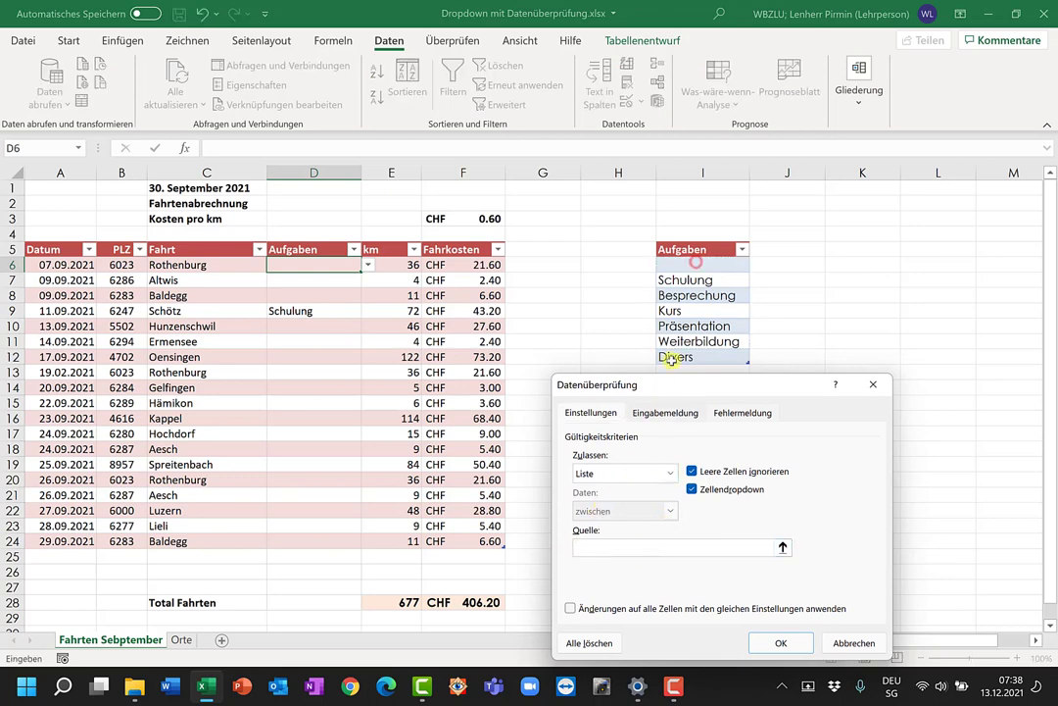
left_click_drag(698, 265, 693, 358)
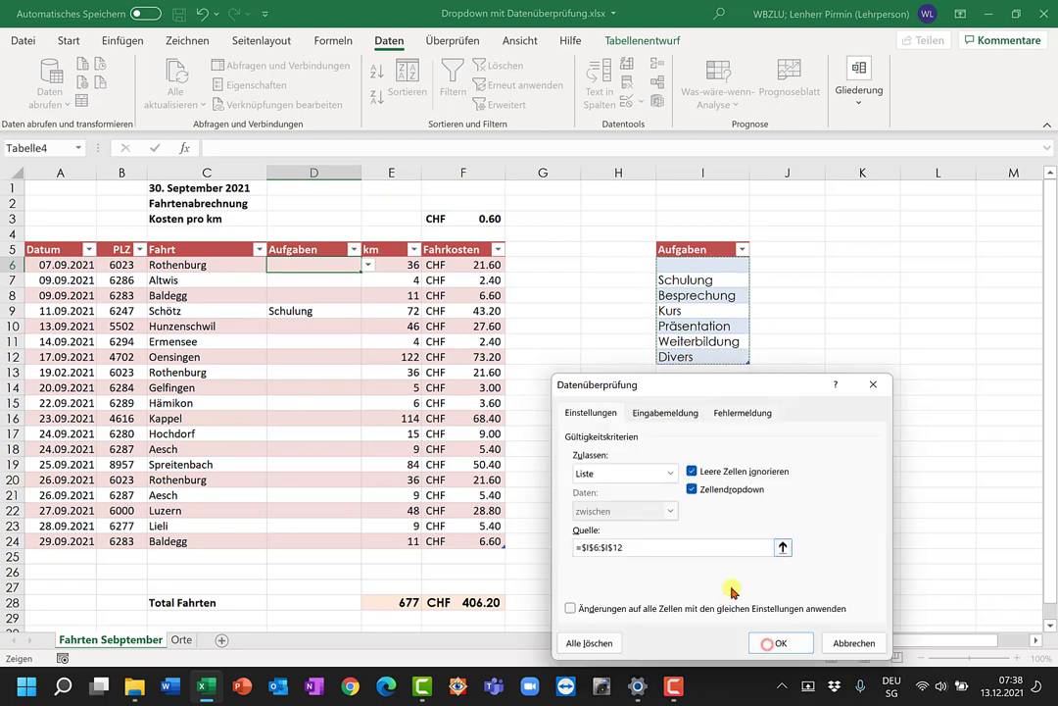
left_click(770, 643)
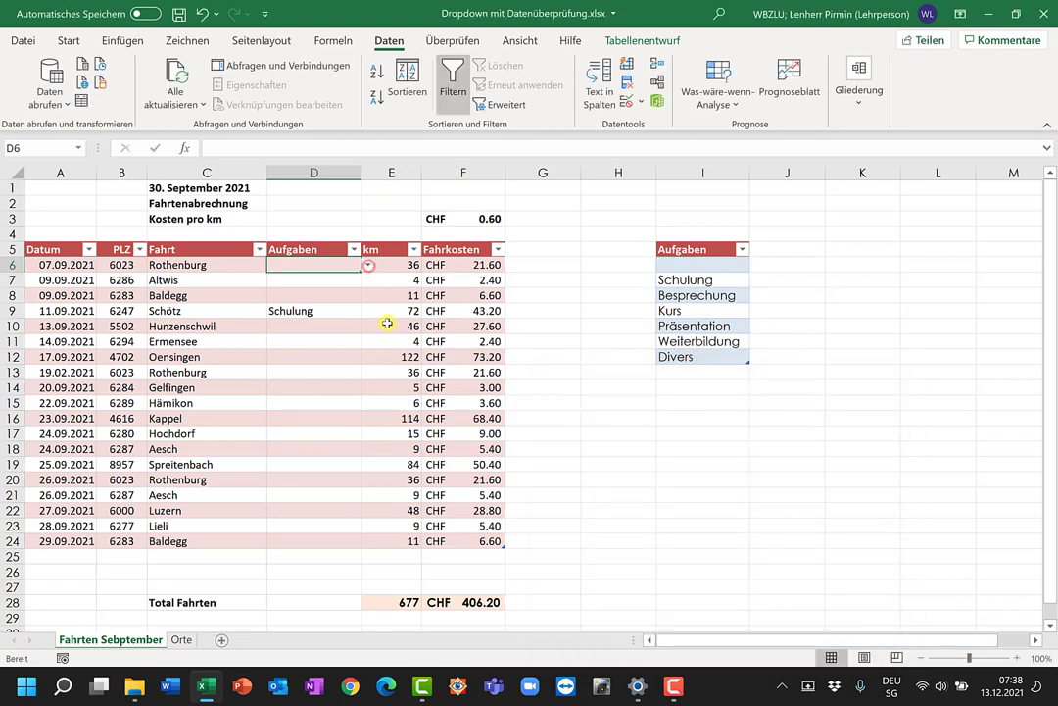
Check D6's dropdown, then add Photosession in I13 below Divers
left_click(368, 265)
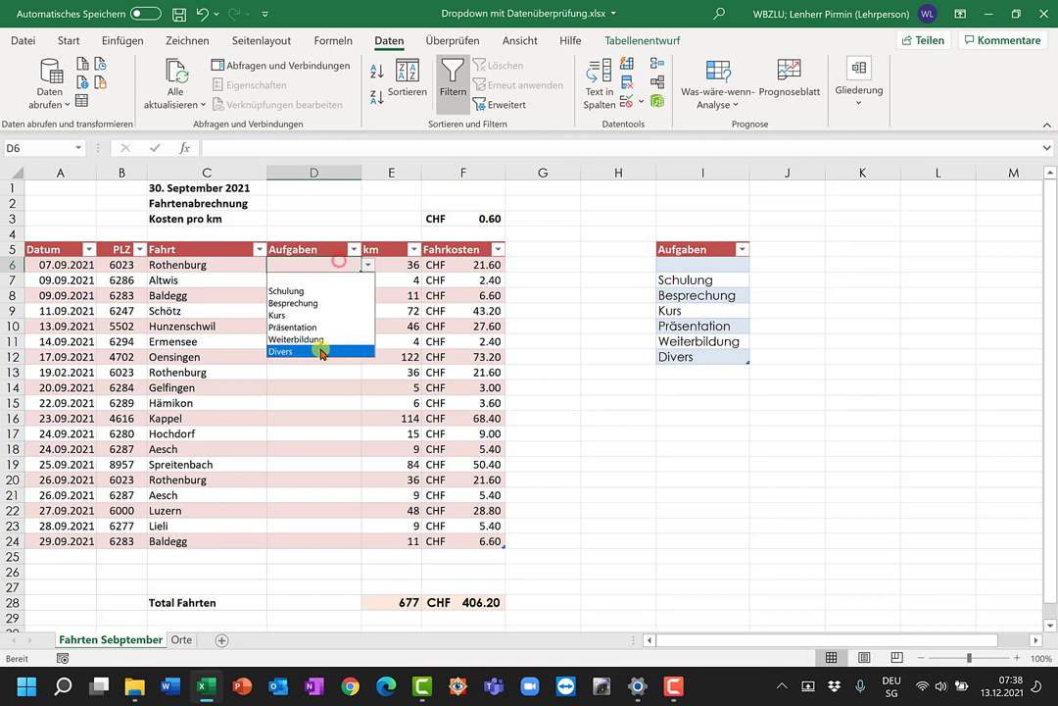
left_click(339, 277)
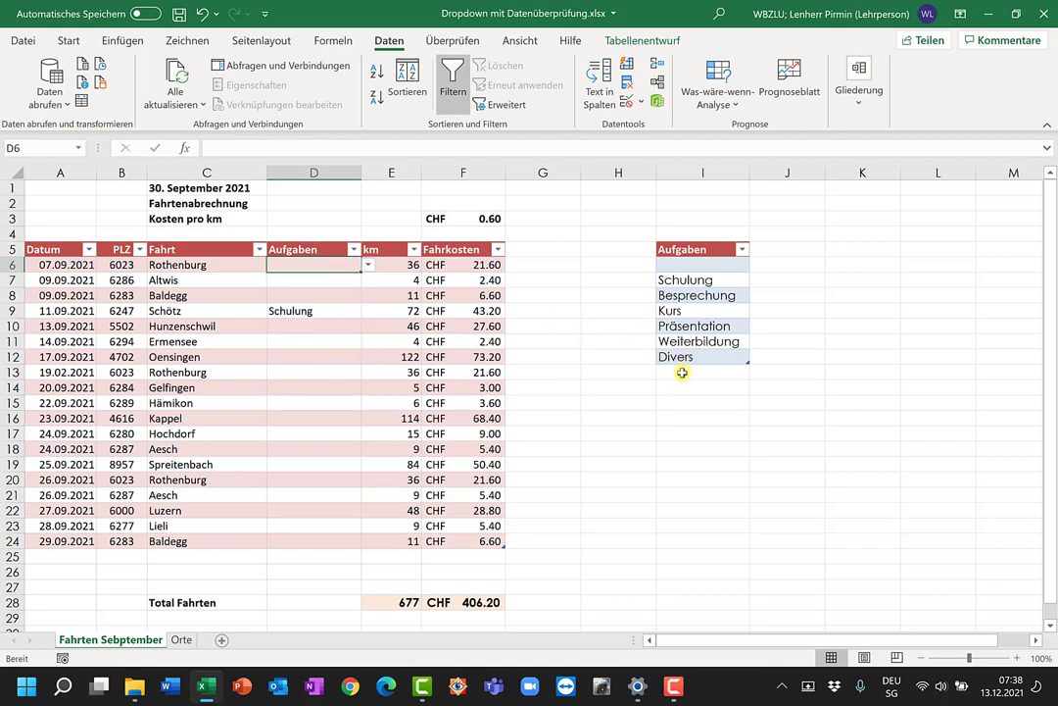
left_click(682, 374)
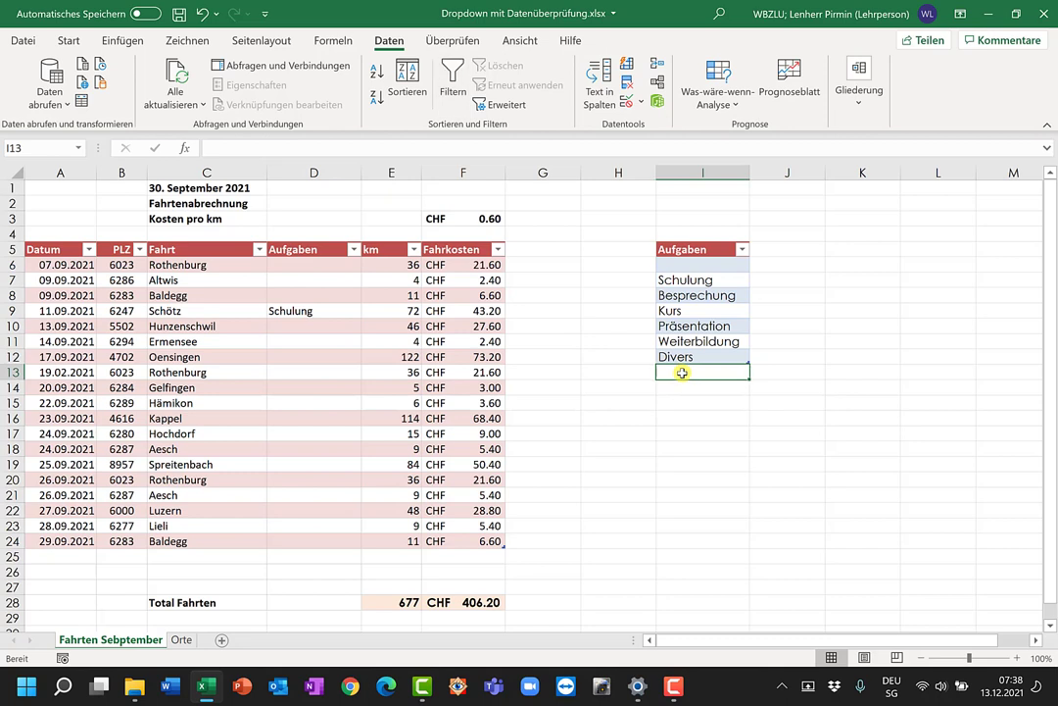
type("Photosession")
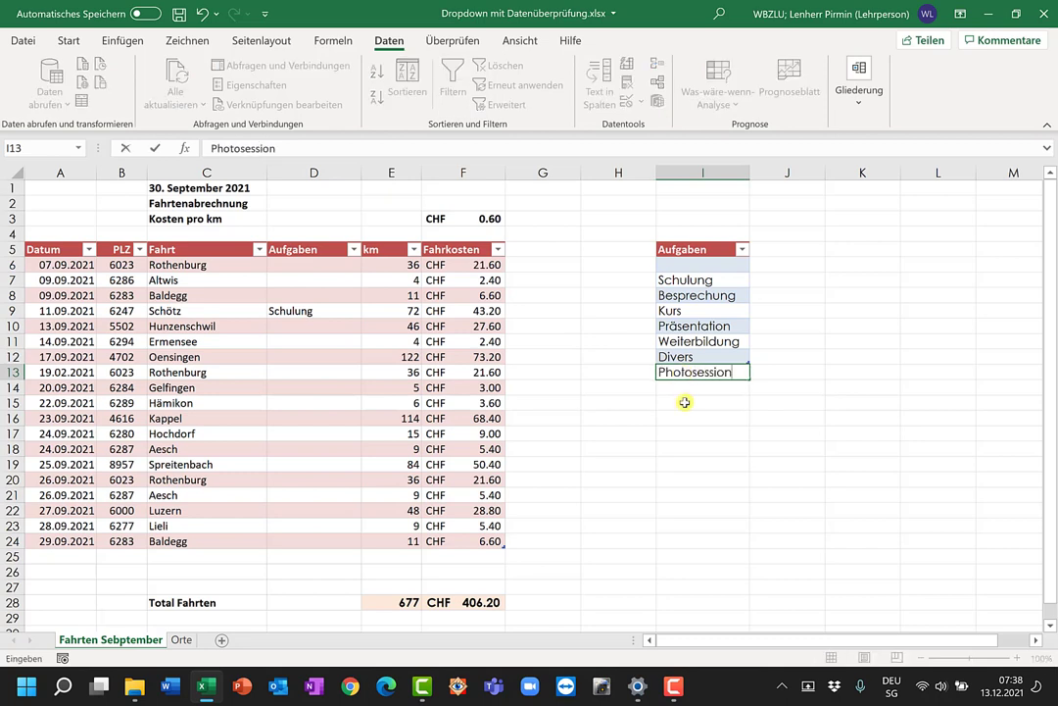
left_click(684, 402)
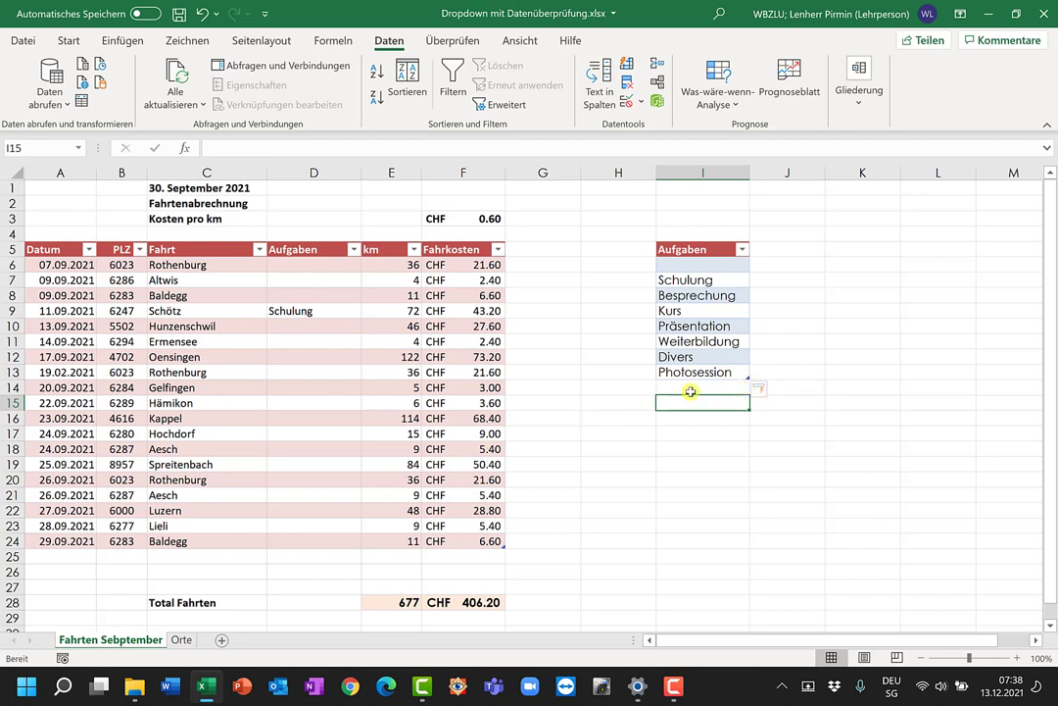
Check D6's dropdown and copy it down through D24
left_click(343, 264)
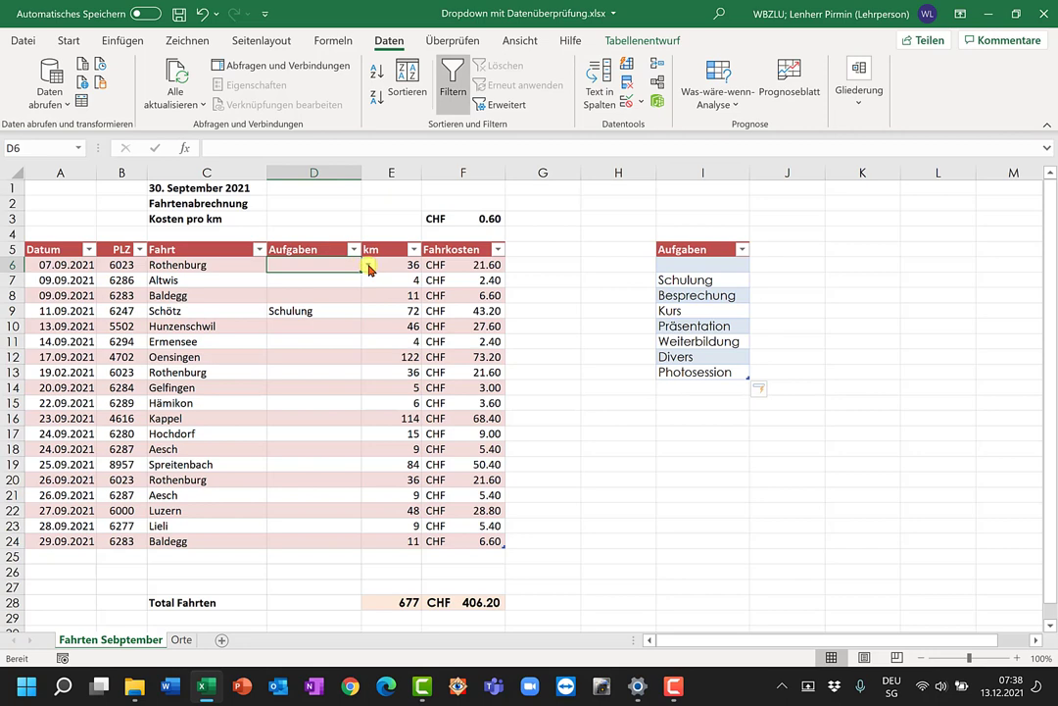
left_click(369, 268)
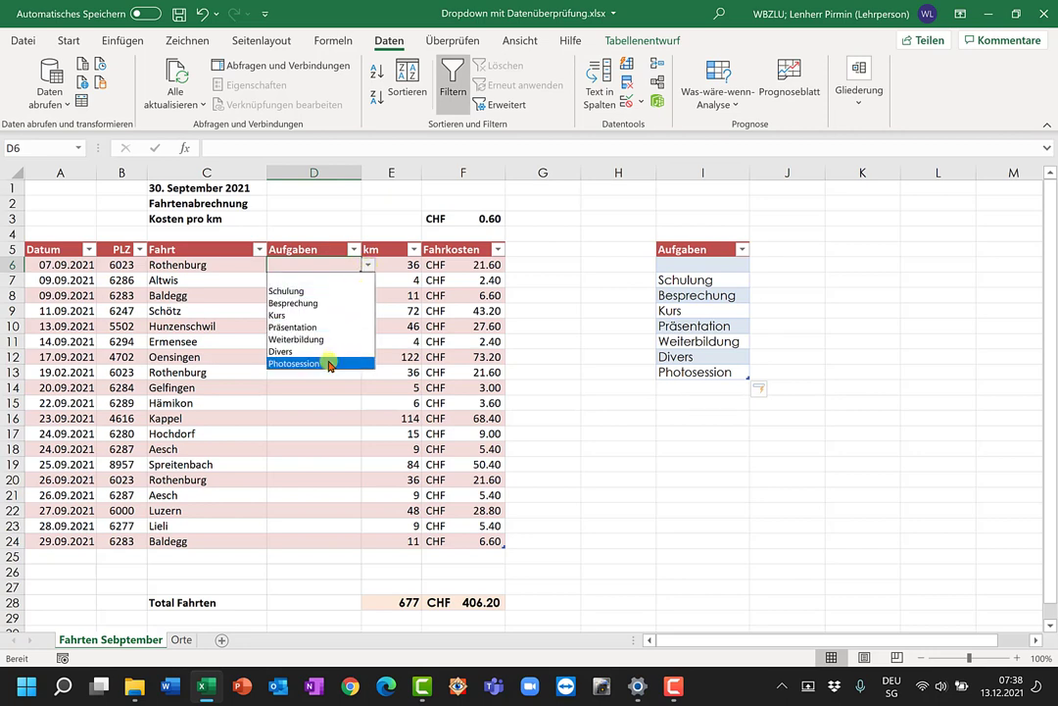
left_click(331, 292)
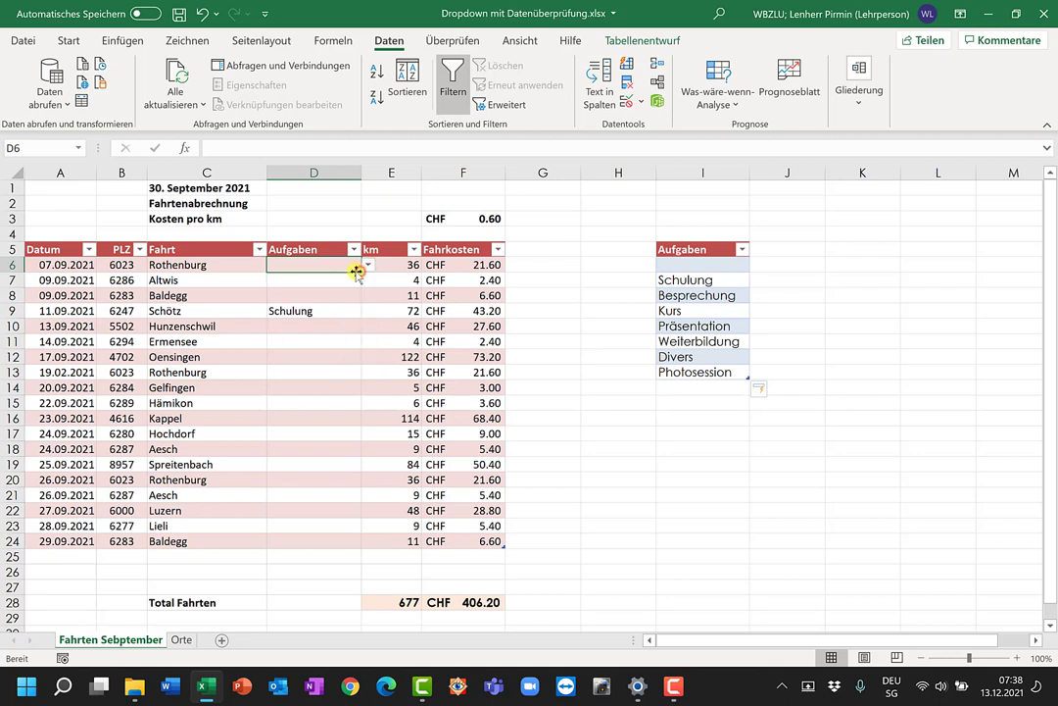
left_click_drag(361, 273, 353, 543)
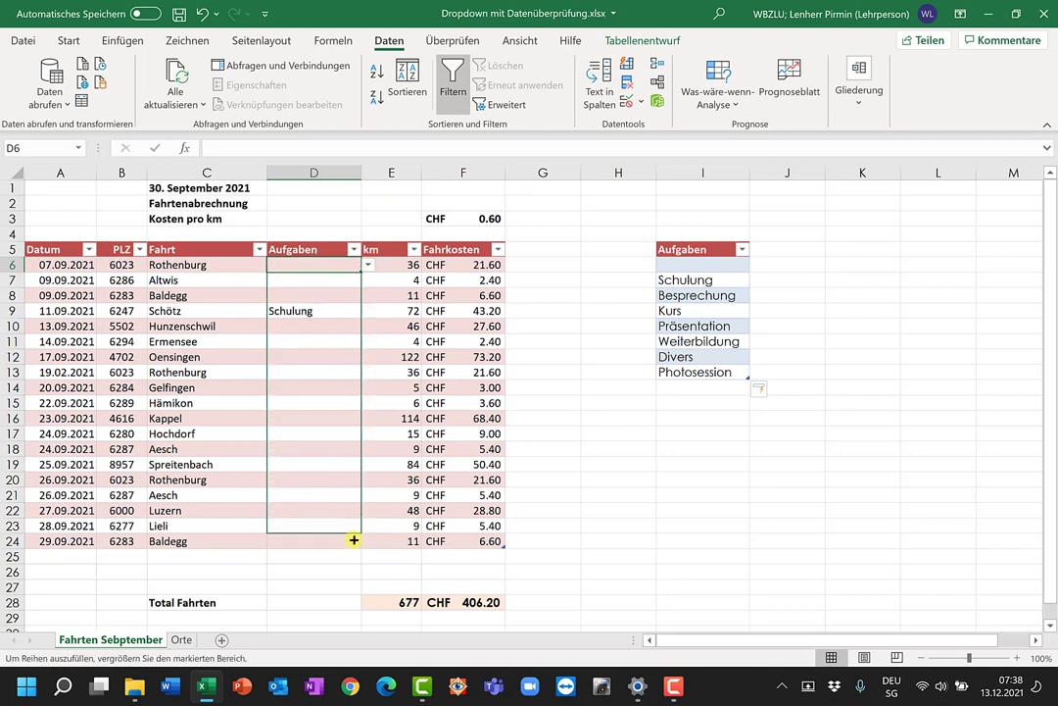
Pick Photosession in D12 and Schulung in D13 from the dropdowns
left_click(355, 358)
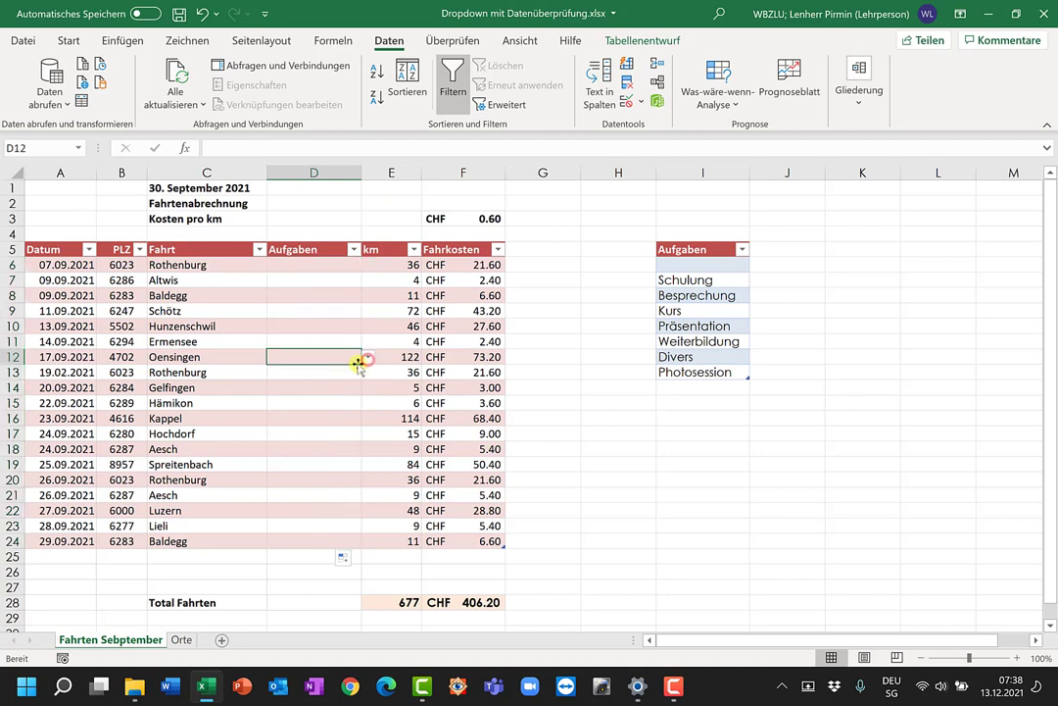
left_click(367, 358)
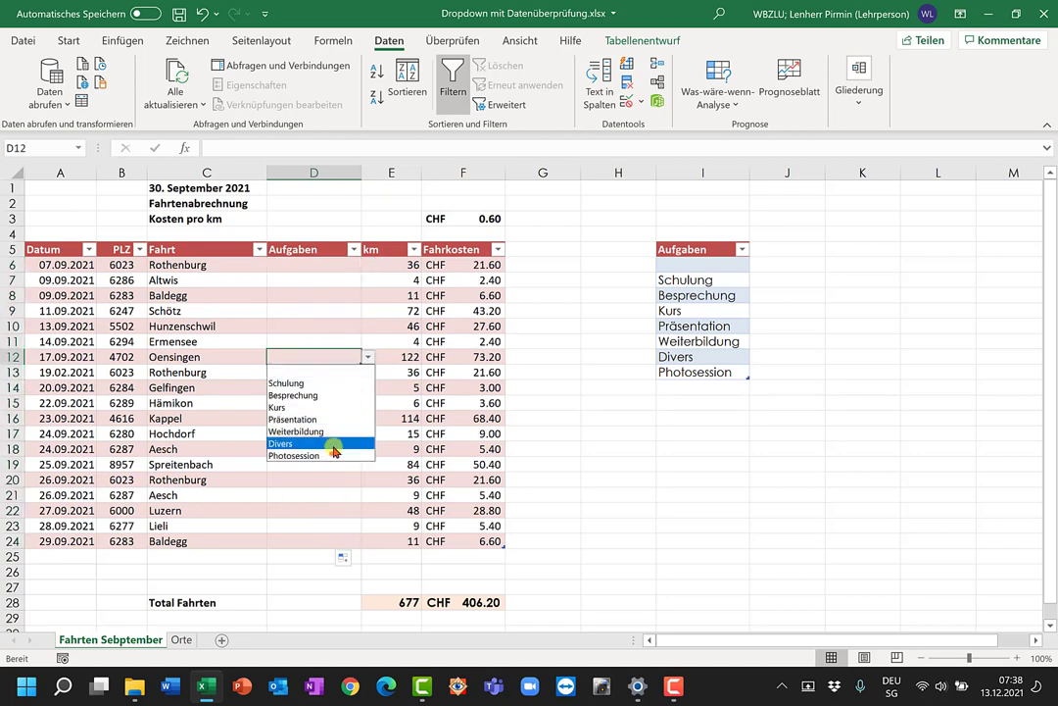
key("Escape")
left_click(355, 371)
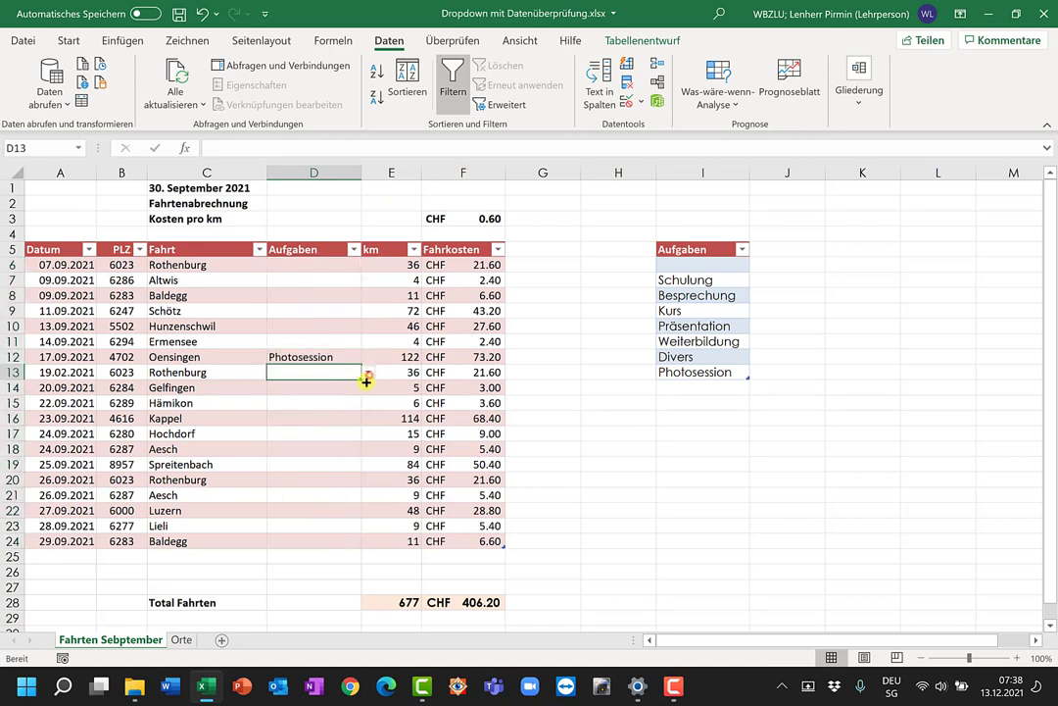
left_click(369, 373)
left_click(336, 397)
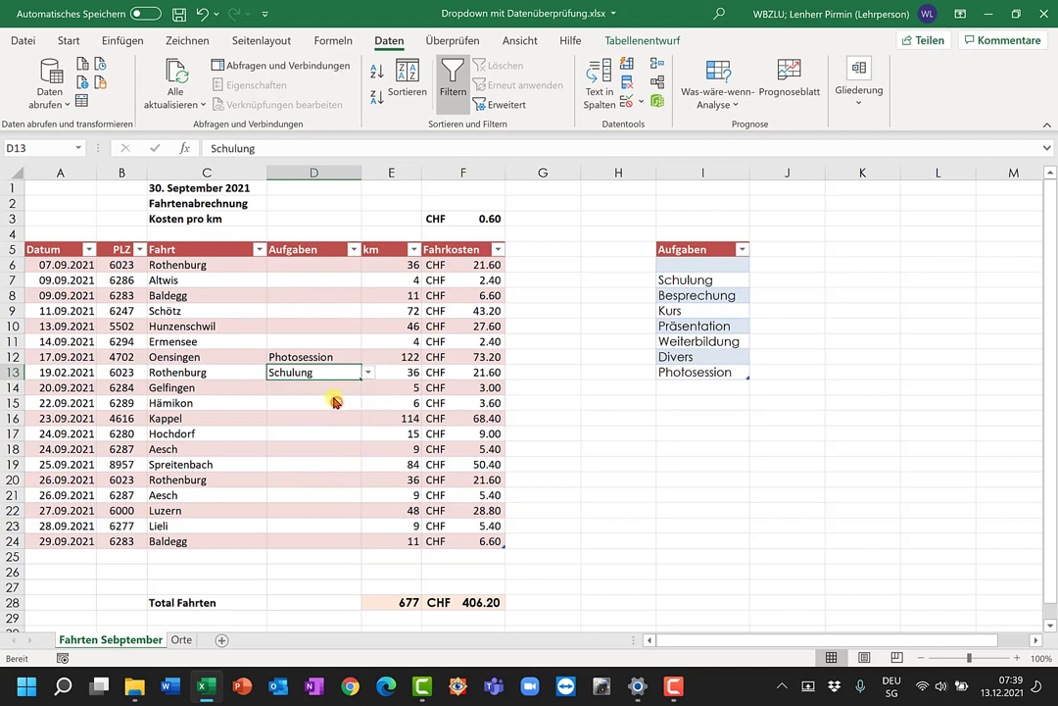
Add a 30.9.21 trip to Lieli in row 25 and show the task choices in D25
left_click(81, 556)
type("30.9.21")
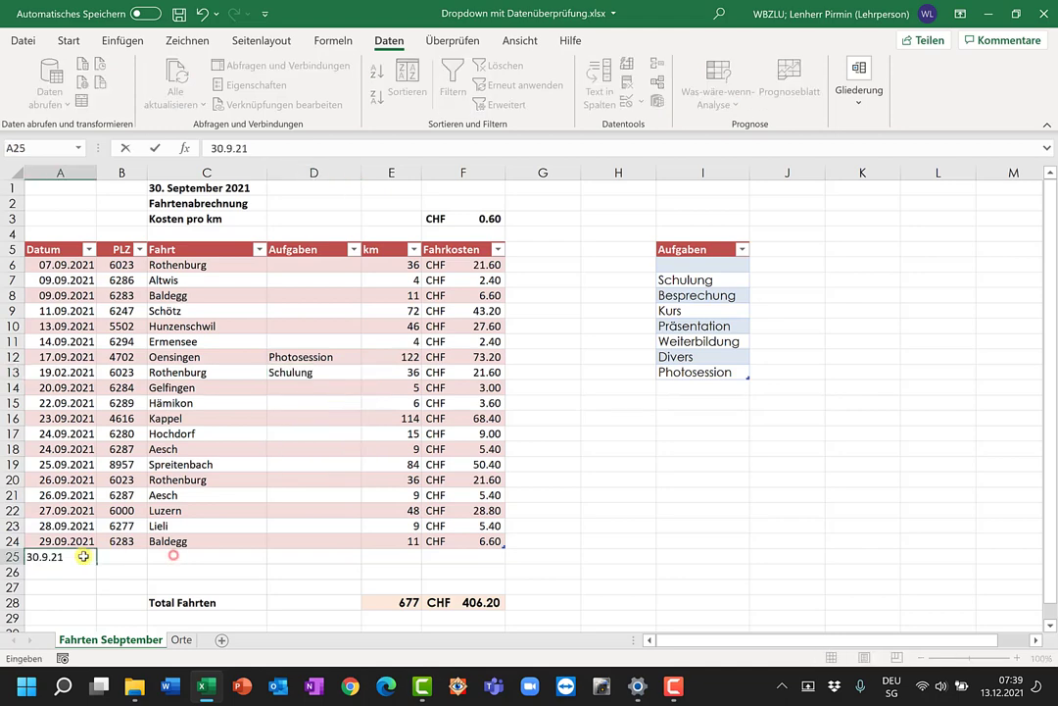
left_click(172, 556)
type("Lieli")
key("Tab")
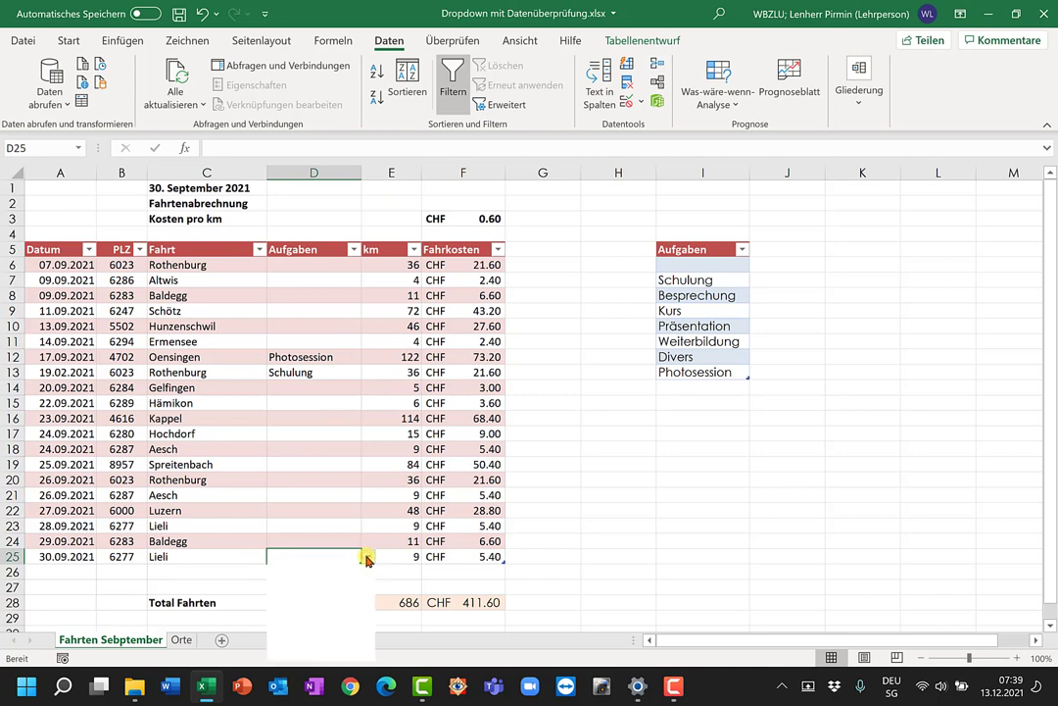
left_click(368, 557)
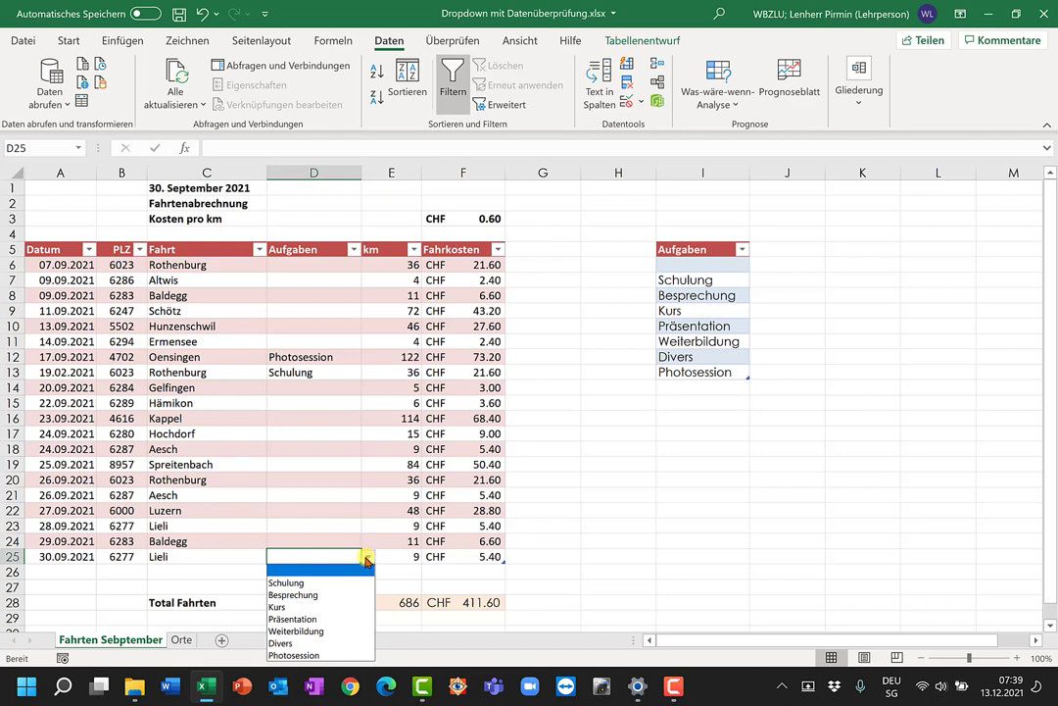